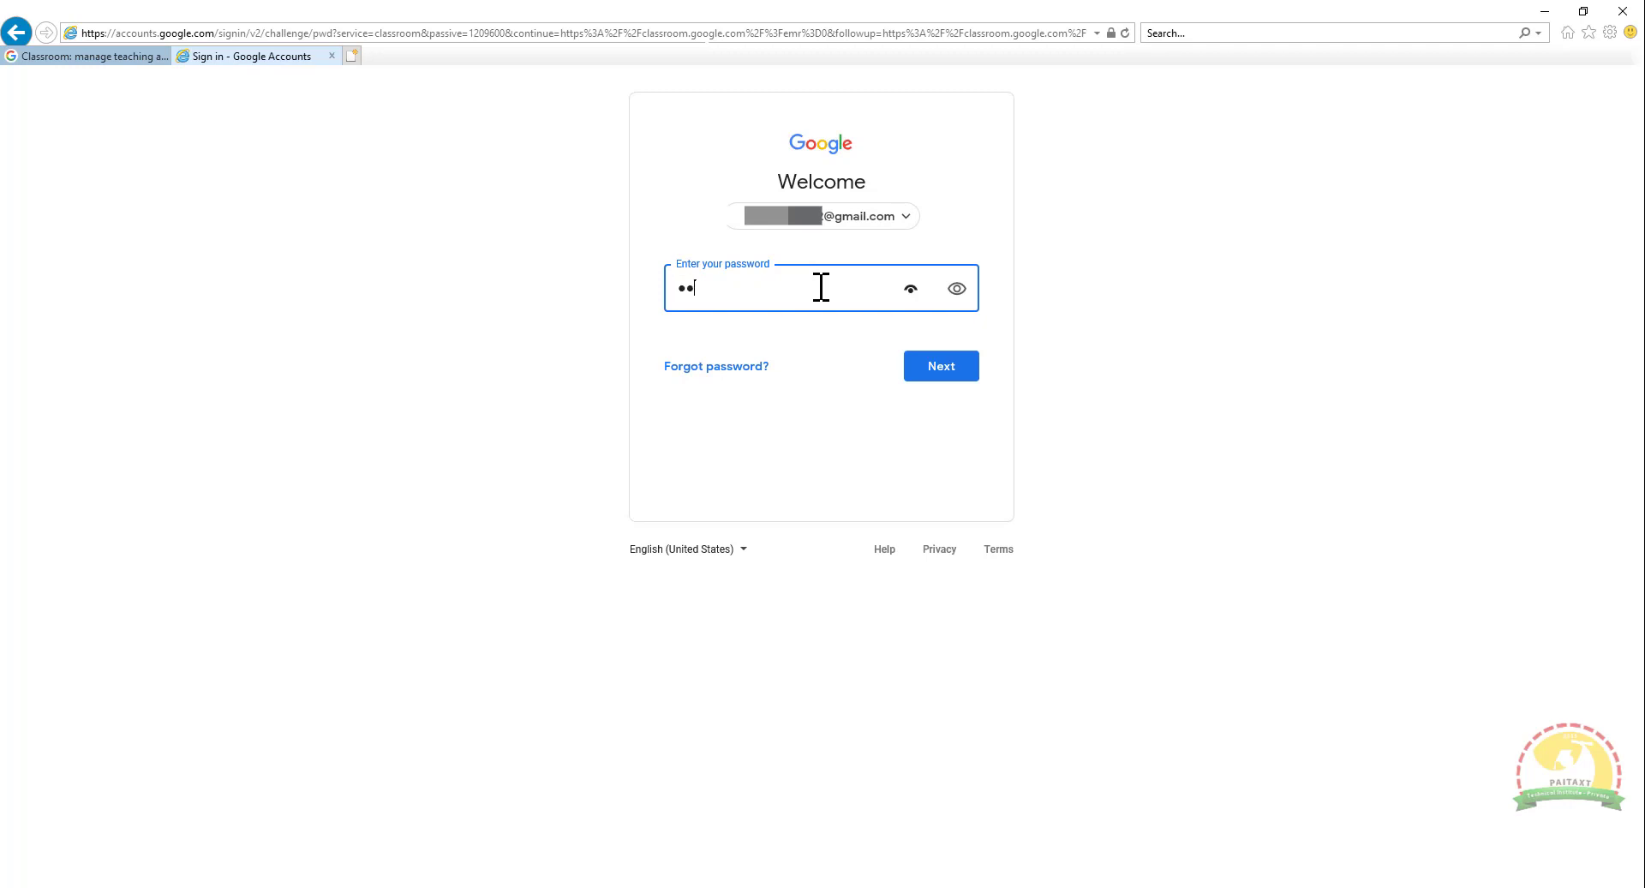
Step: Enter the account password and sign in to the Google account
type("**")
key("Return")
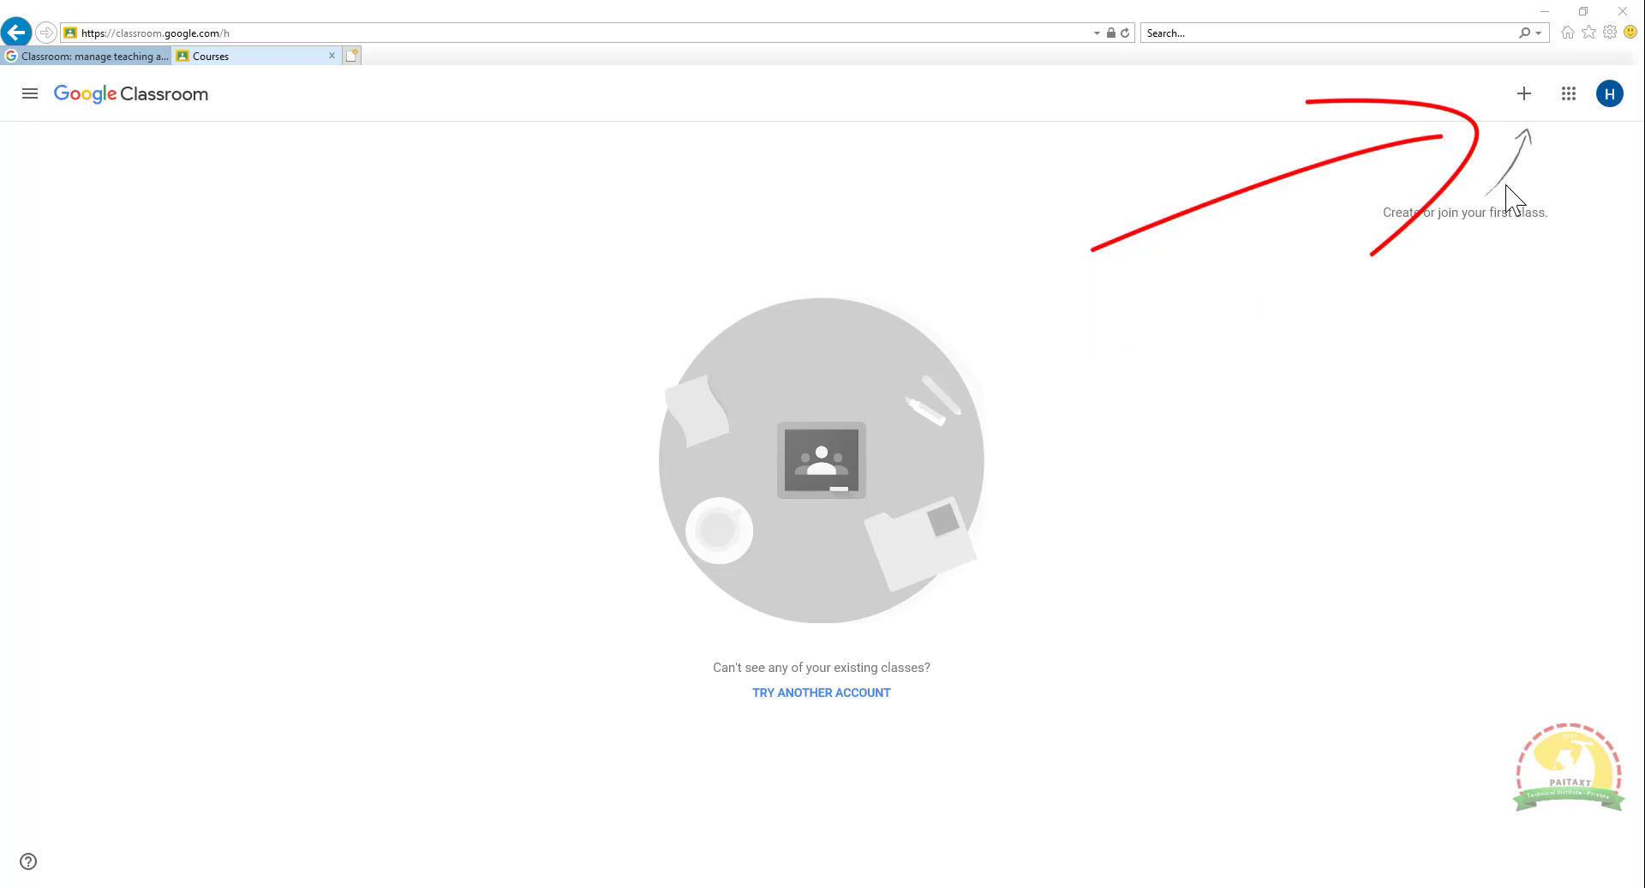
Step: Start creating a new class and accept the notice about not using Classroom at a school or university with students
left_click(1526, 101)
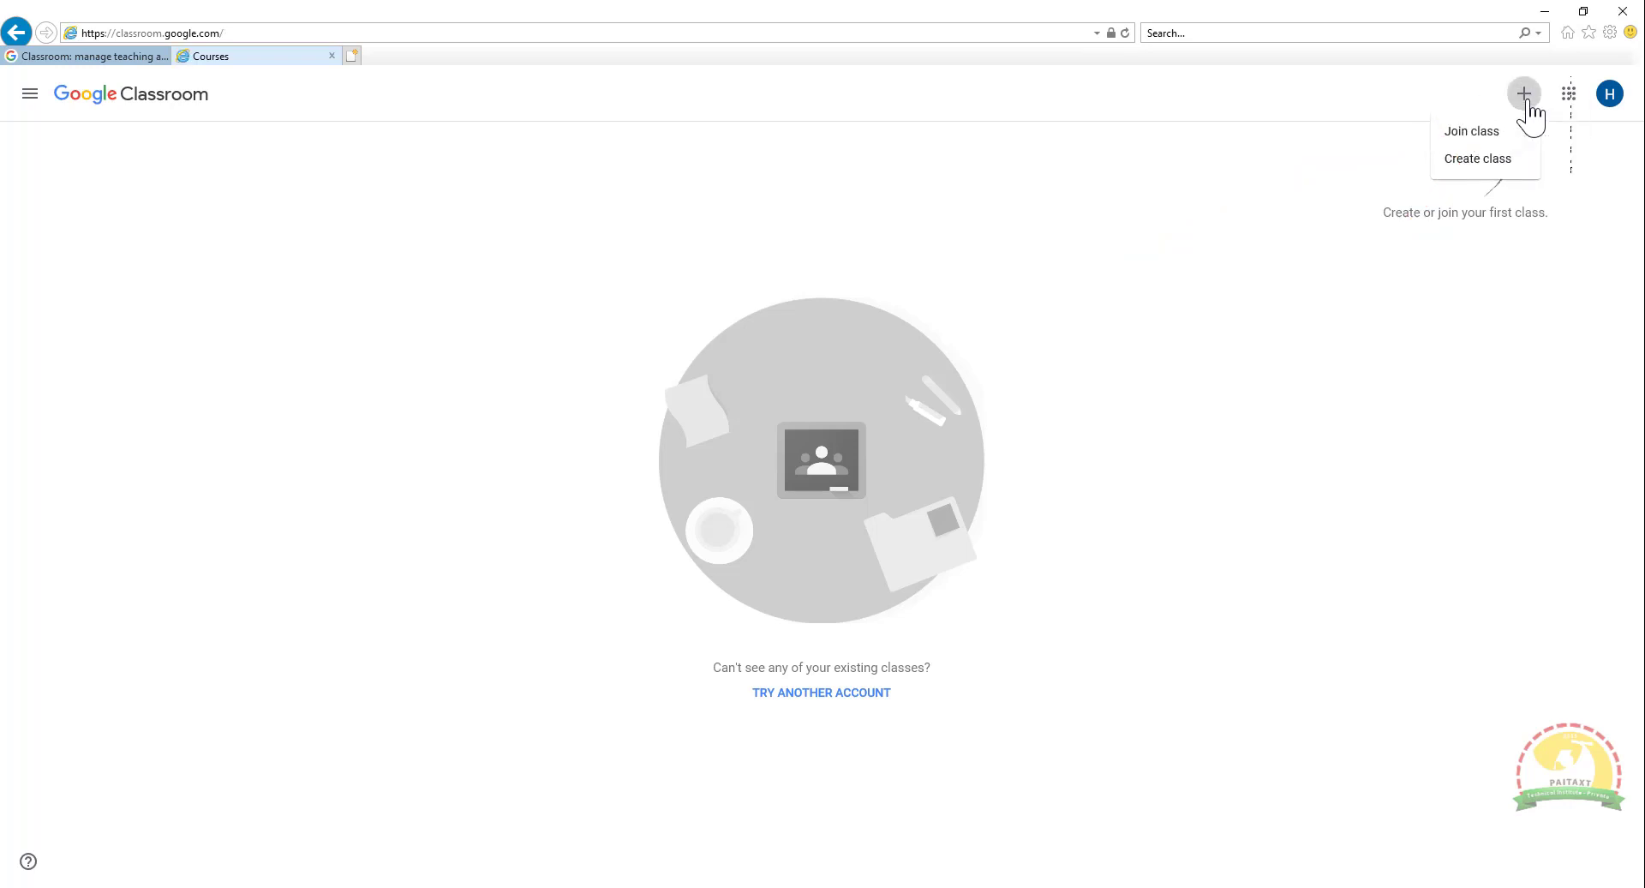
left_click(1522, 164)
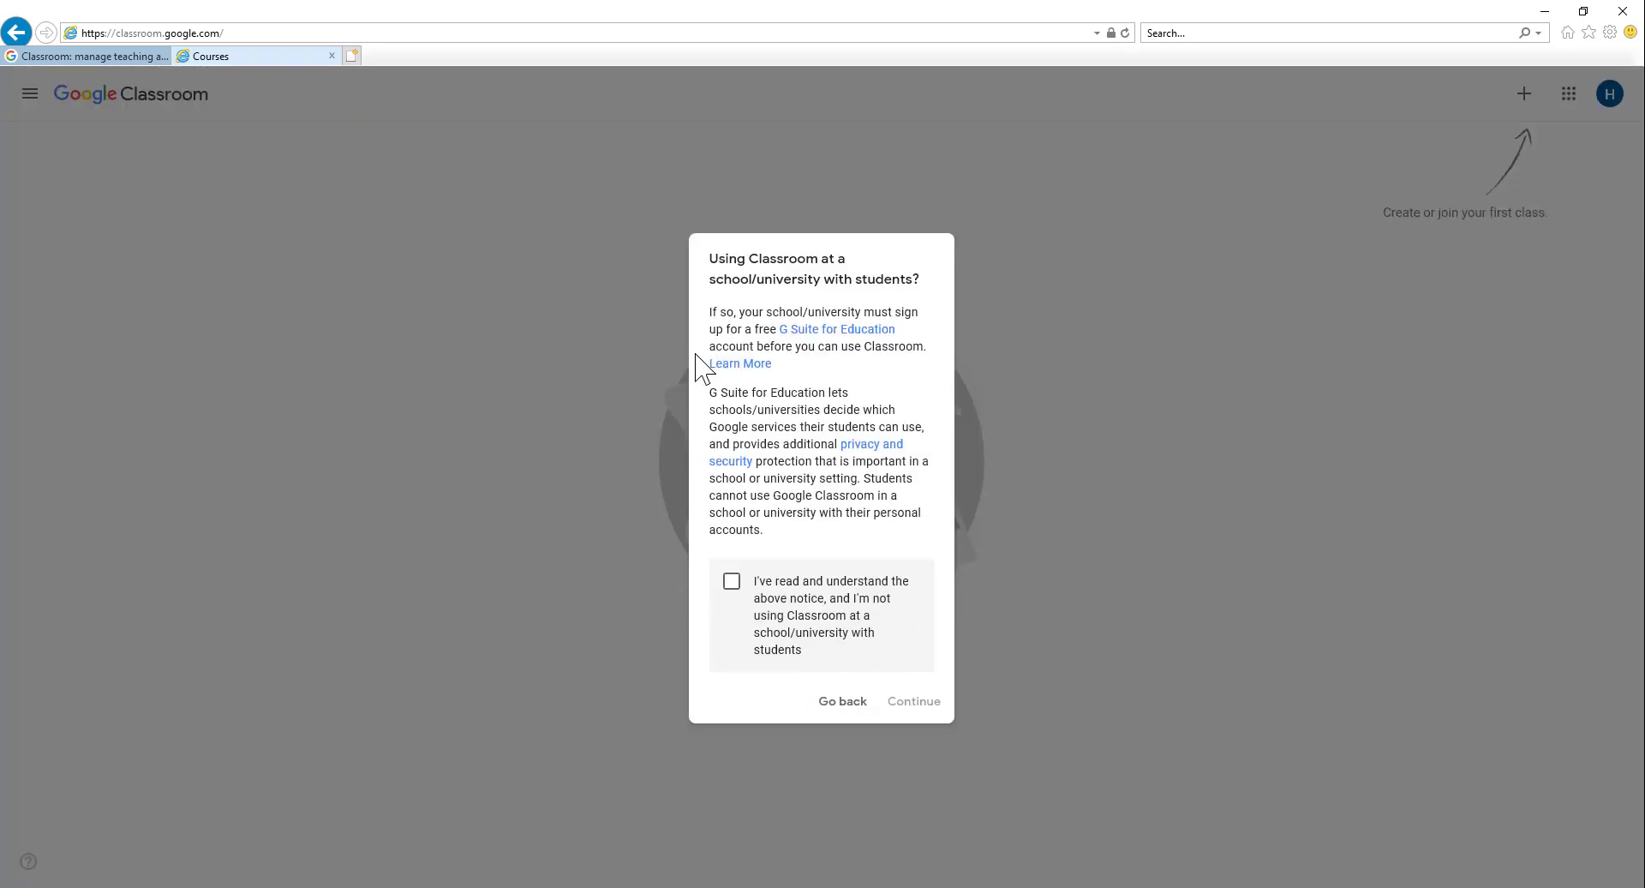
left_click(733, 583)
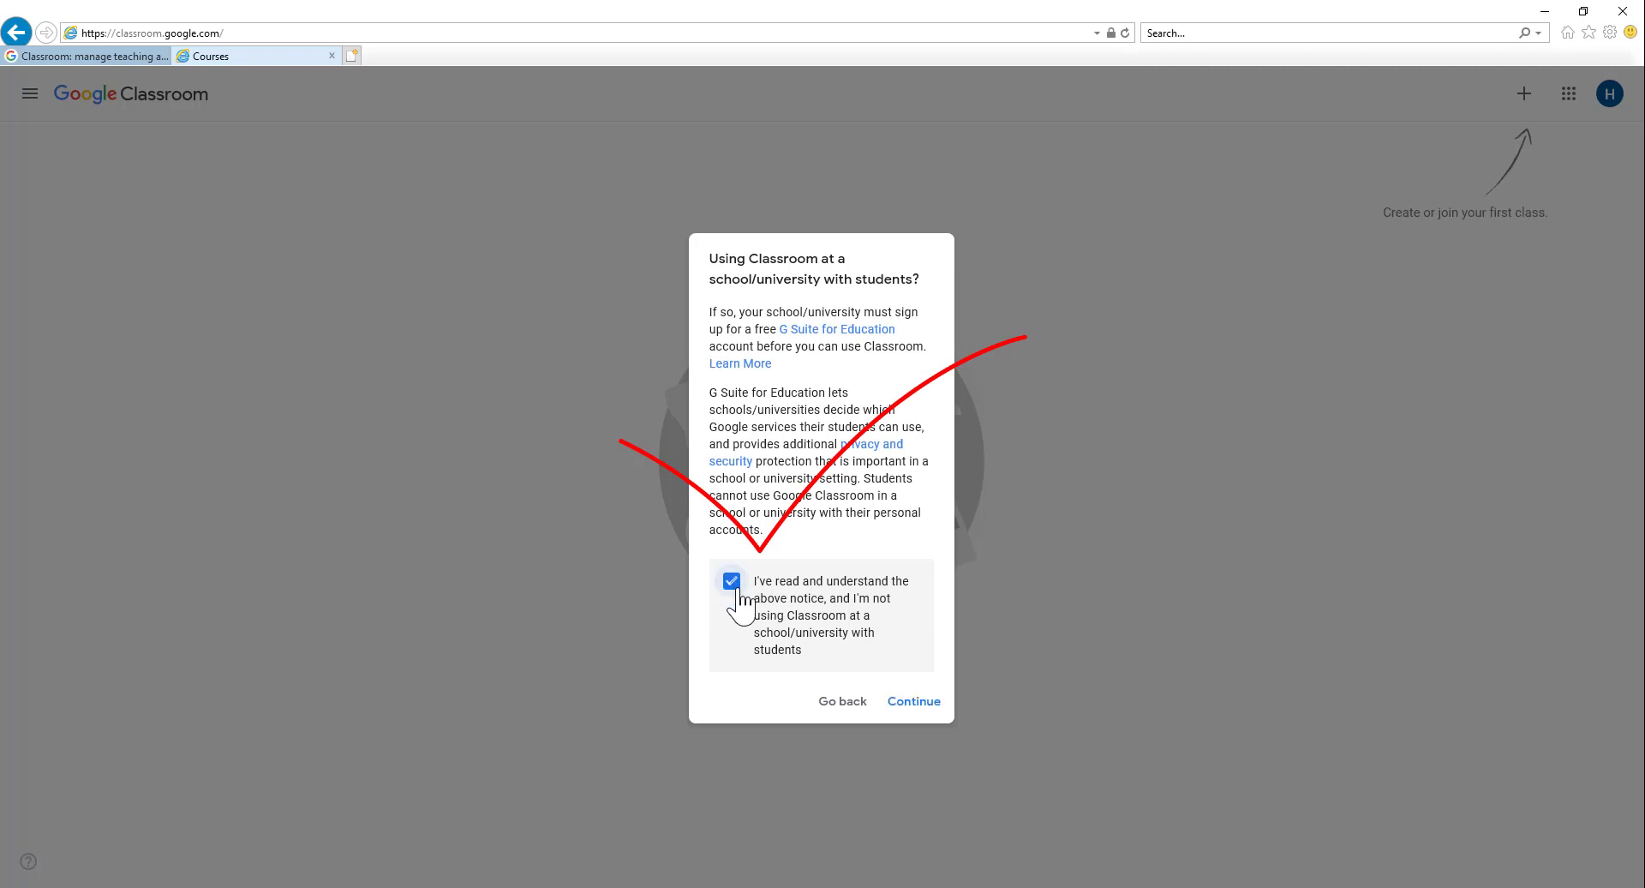
left_click(923, 703)
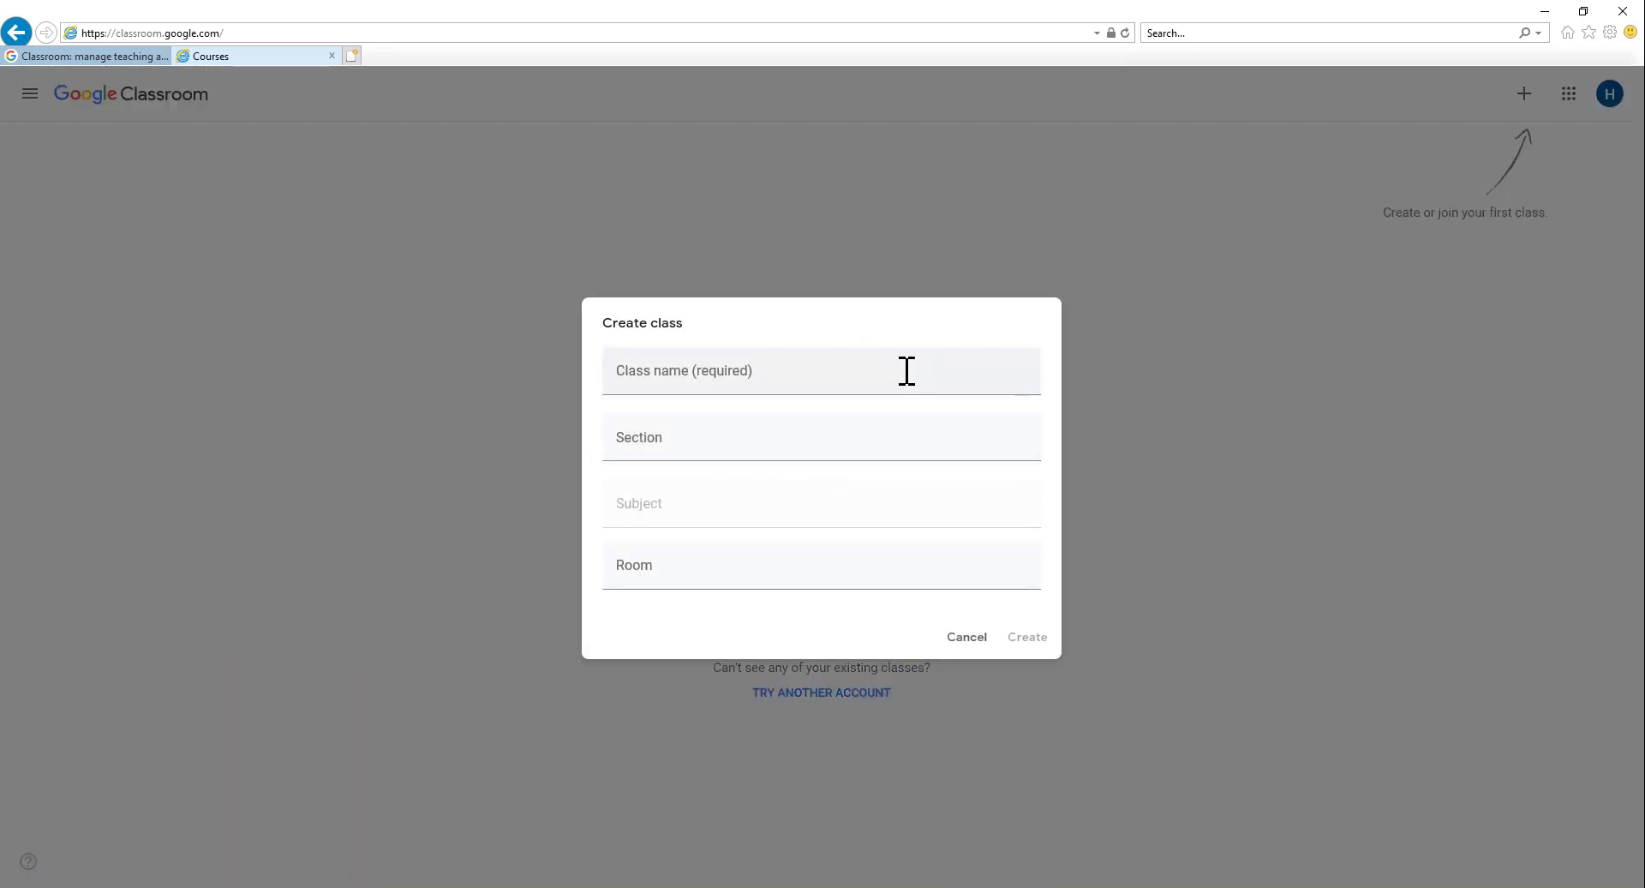
Step: Create the class with the name "Wireless Network" and the section "Computer & Network - Second Stage"
left_click(906, 371)
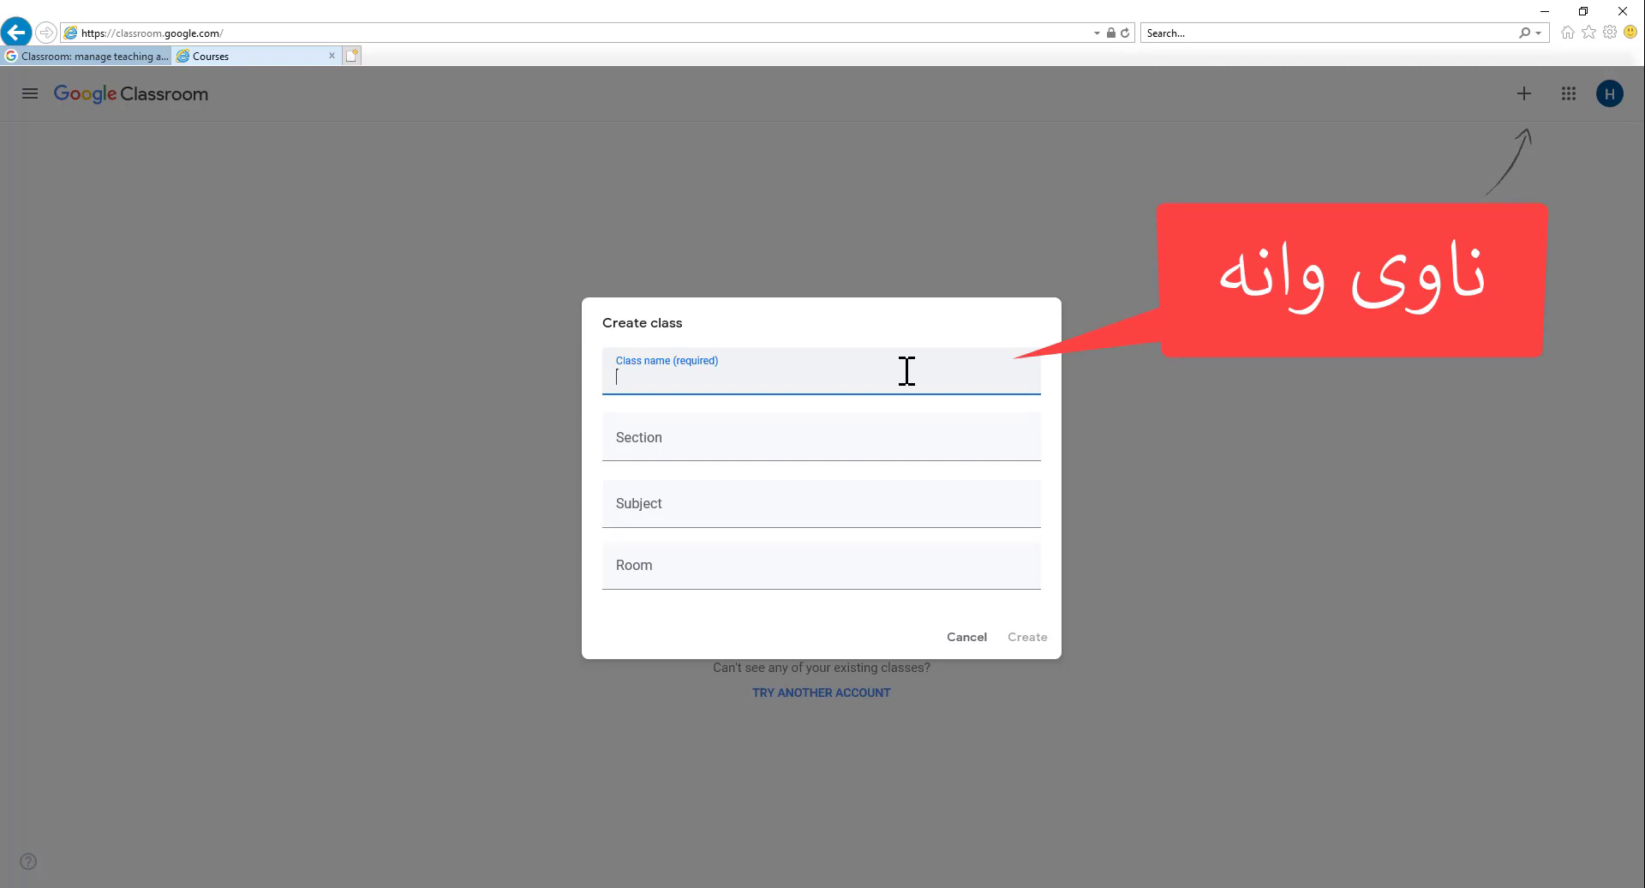
type("Wireless Network")
left_click(827, 442)
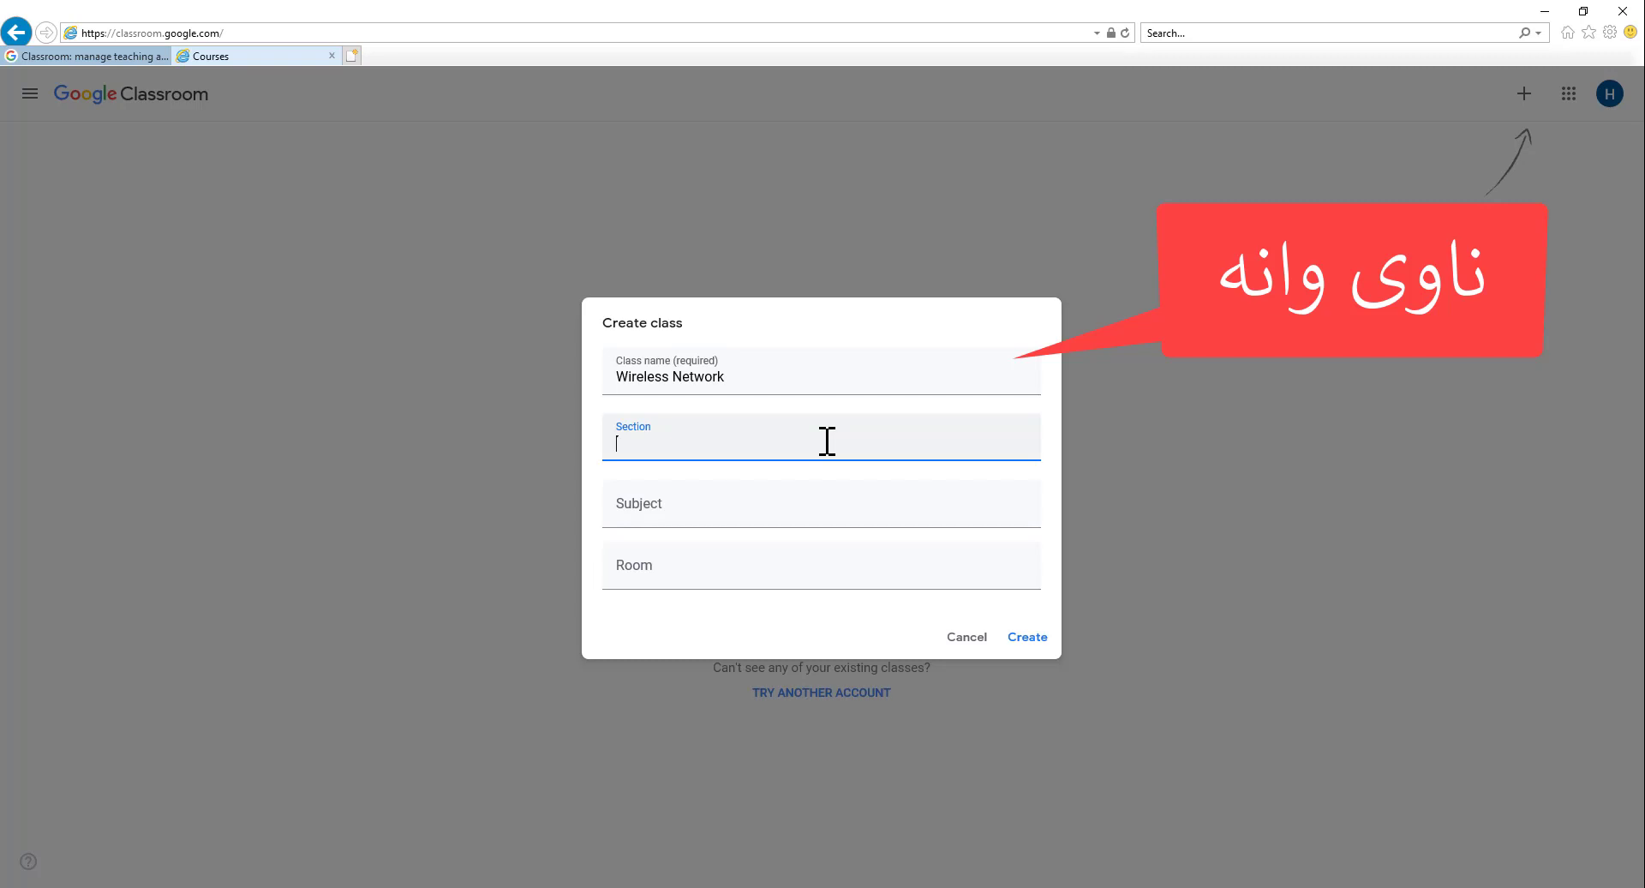
type("N")
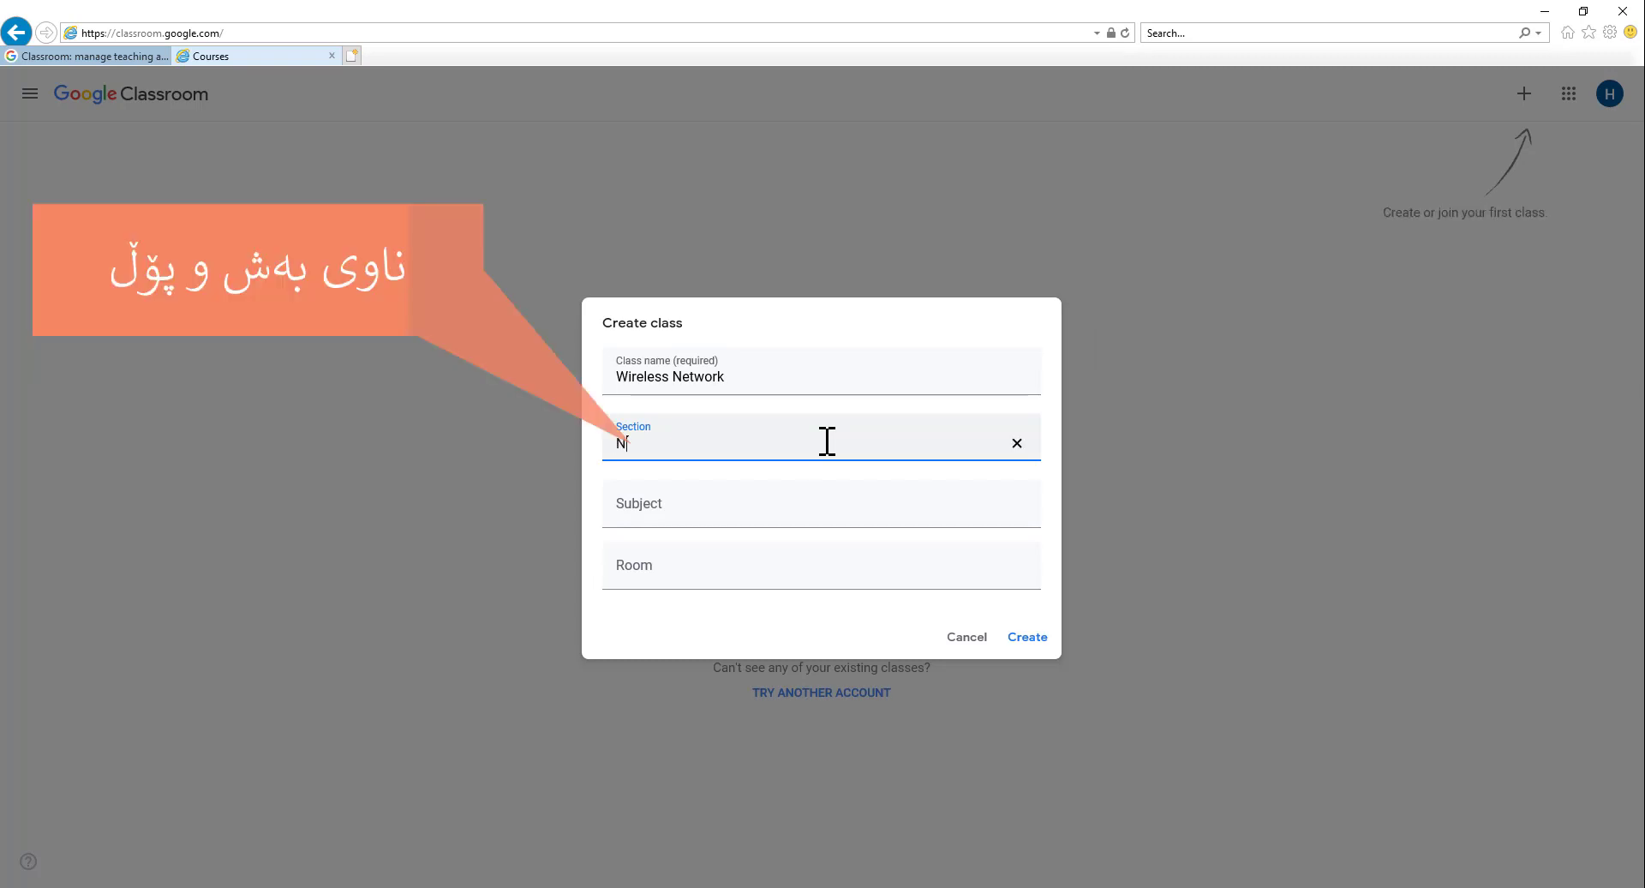
key("BackSpace")
type("Computer & Network - Second Stage")
left_click_drag(616, 378, 709, 385)
double_click(672, 441)
left_click_drag(673, 441, 826, 439)
left_click(789, 438)
double_click(760, 443)
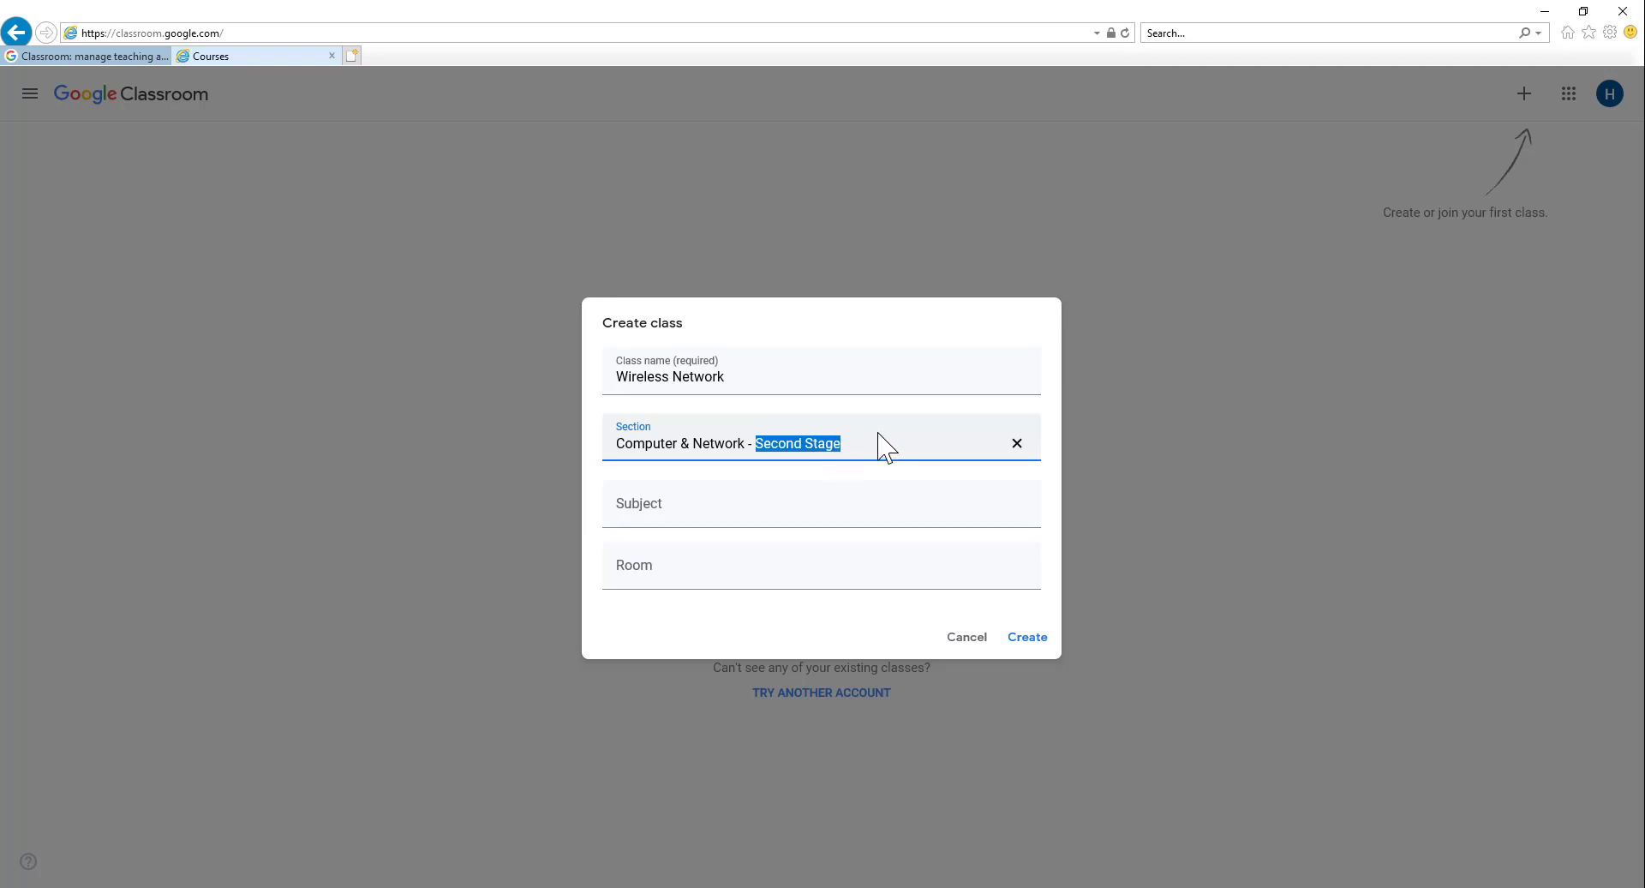
left_click(1033, 640)
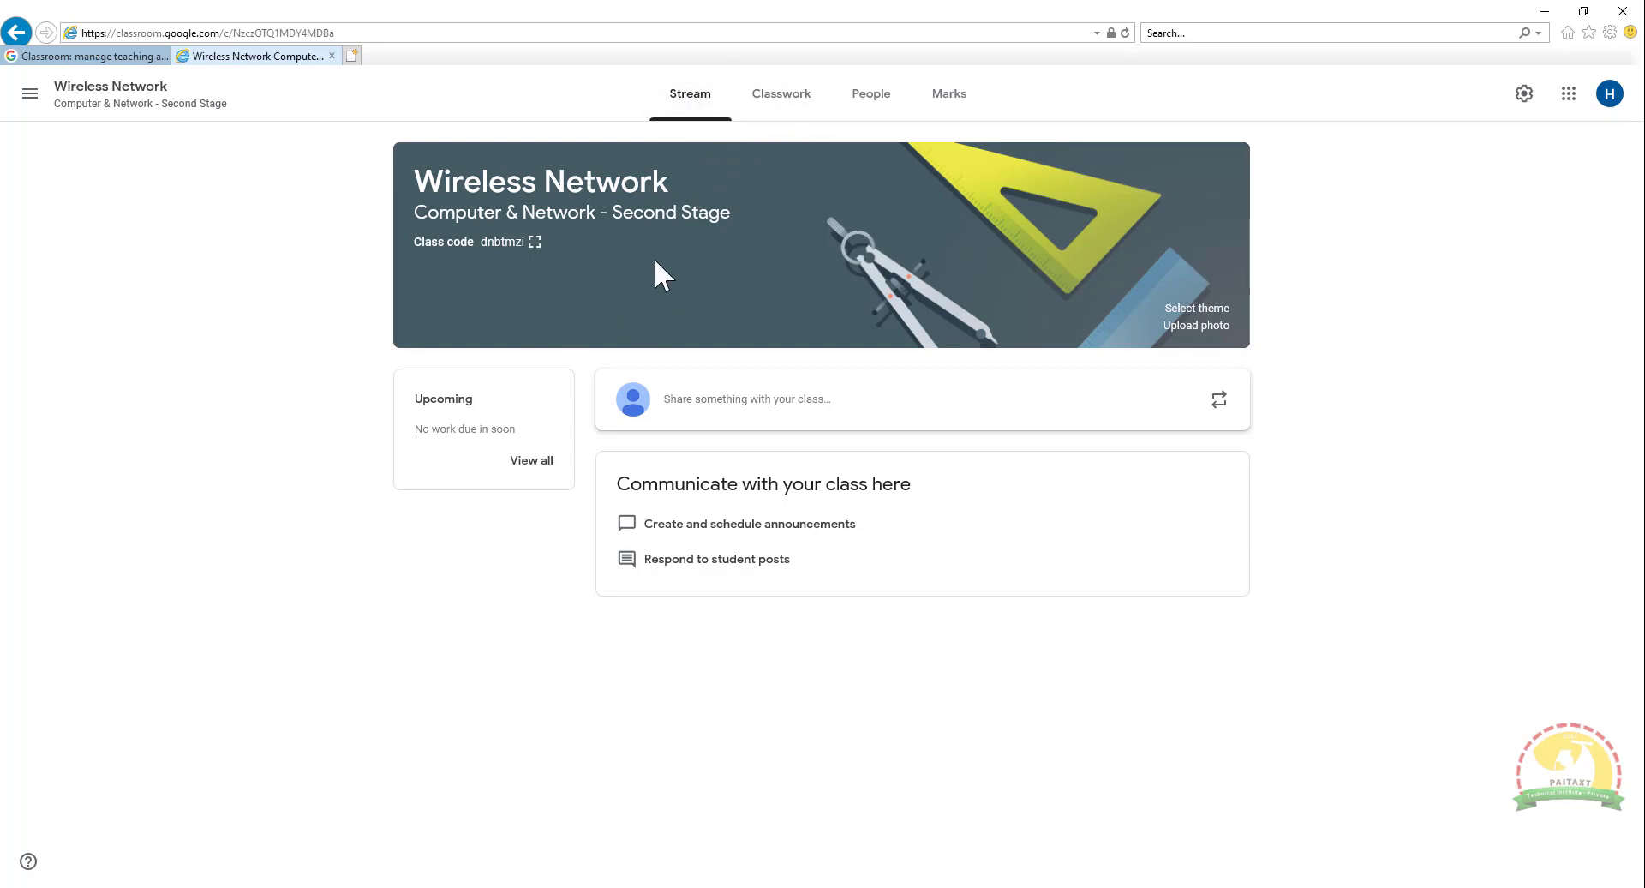
Step: View the enlarged class code and look at the announcement form in the class stream
left_click(535, 243)
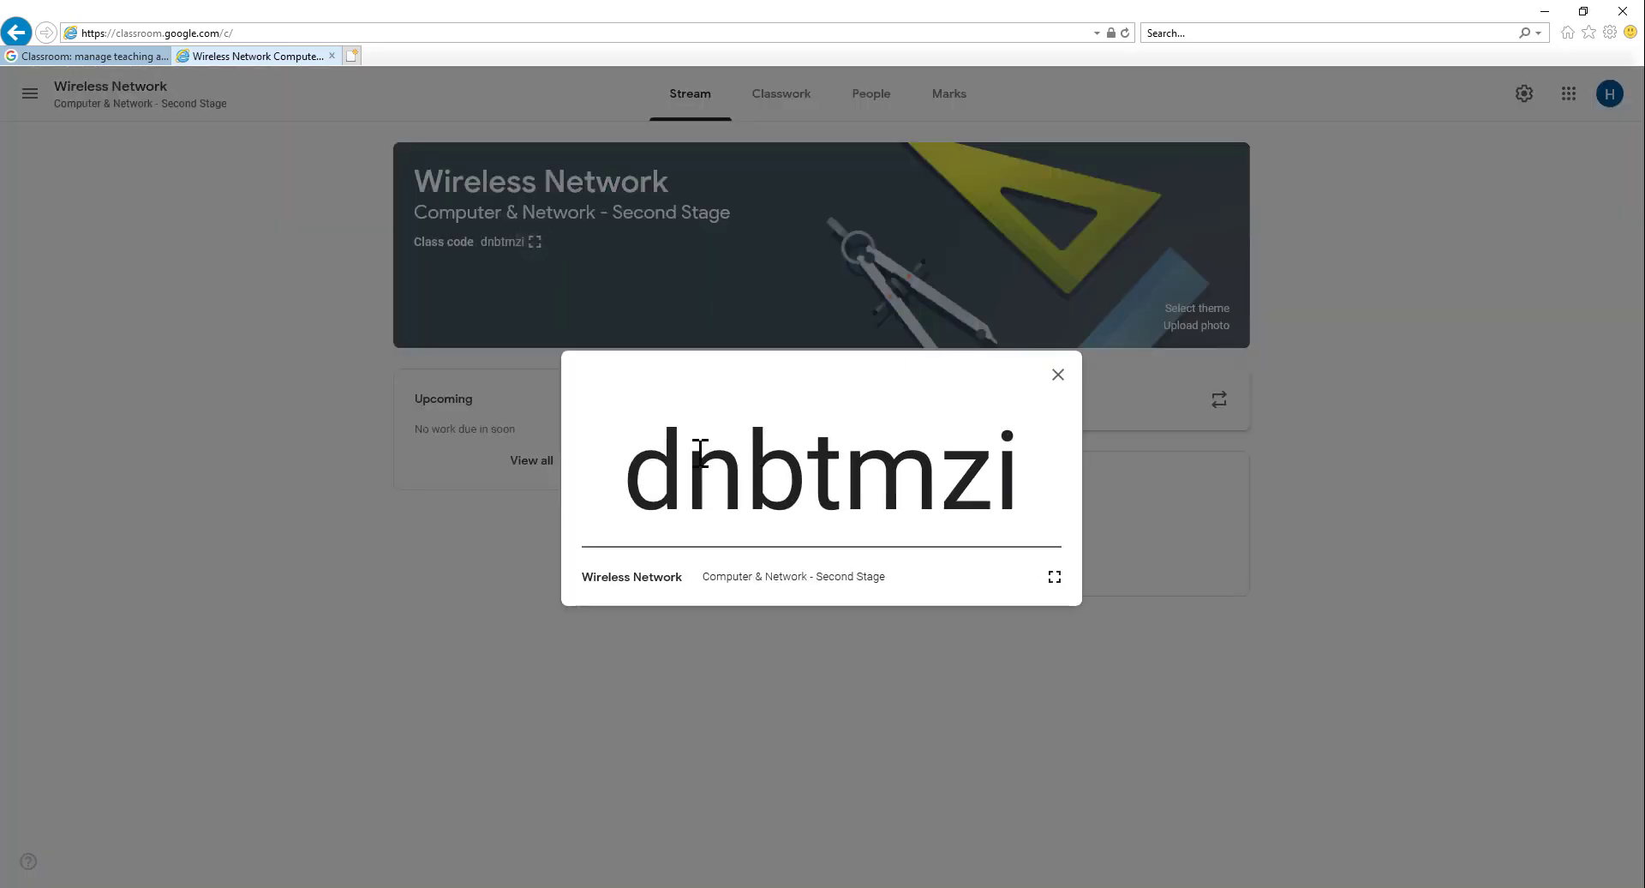
left_click_drag(635, 466, 1020, 464)
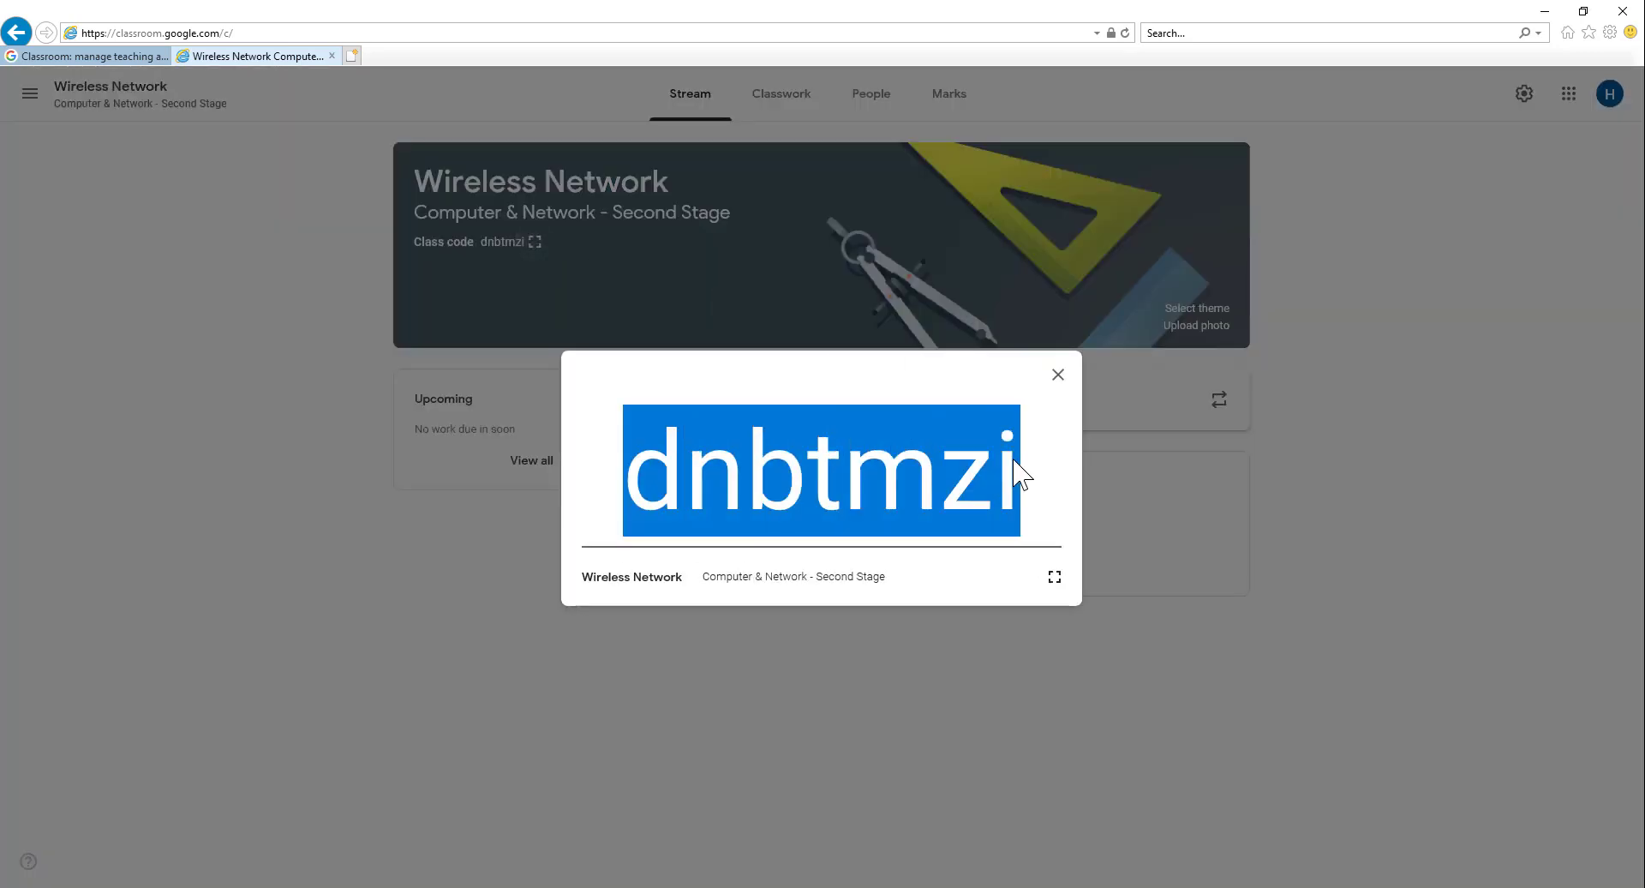
left_click(1057, 376)
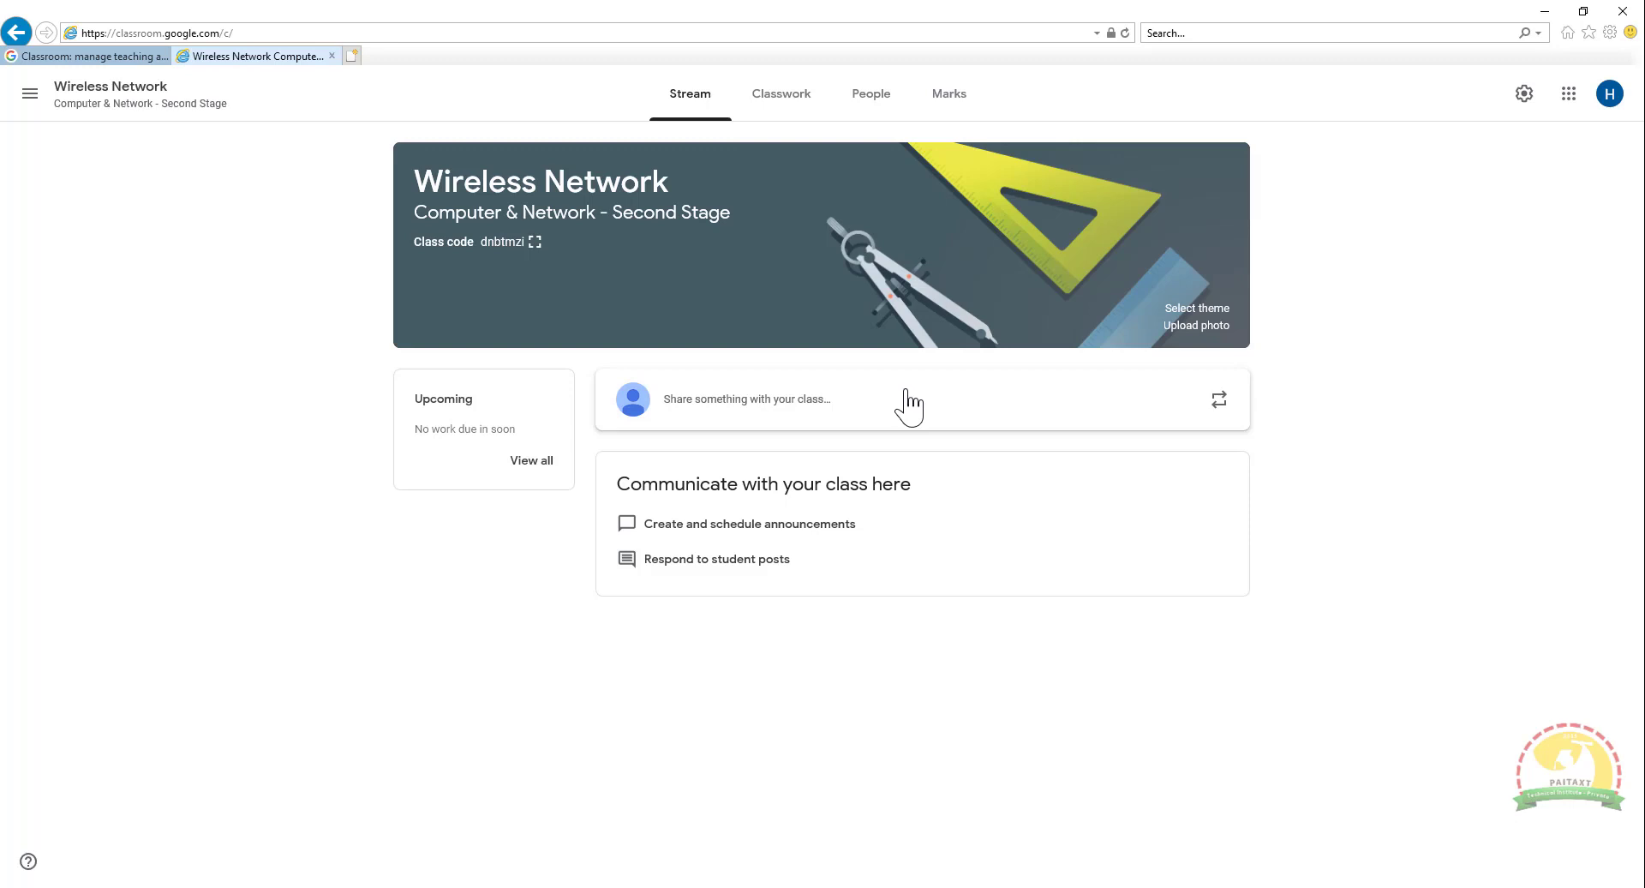
left_click(712, 413)
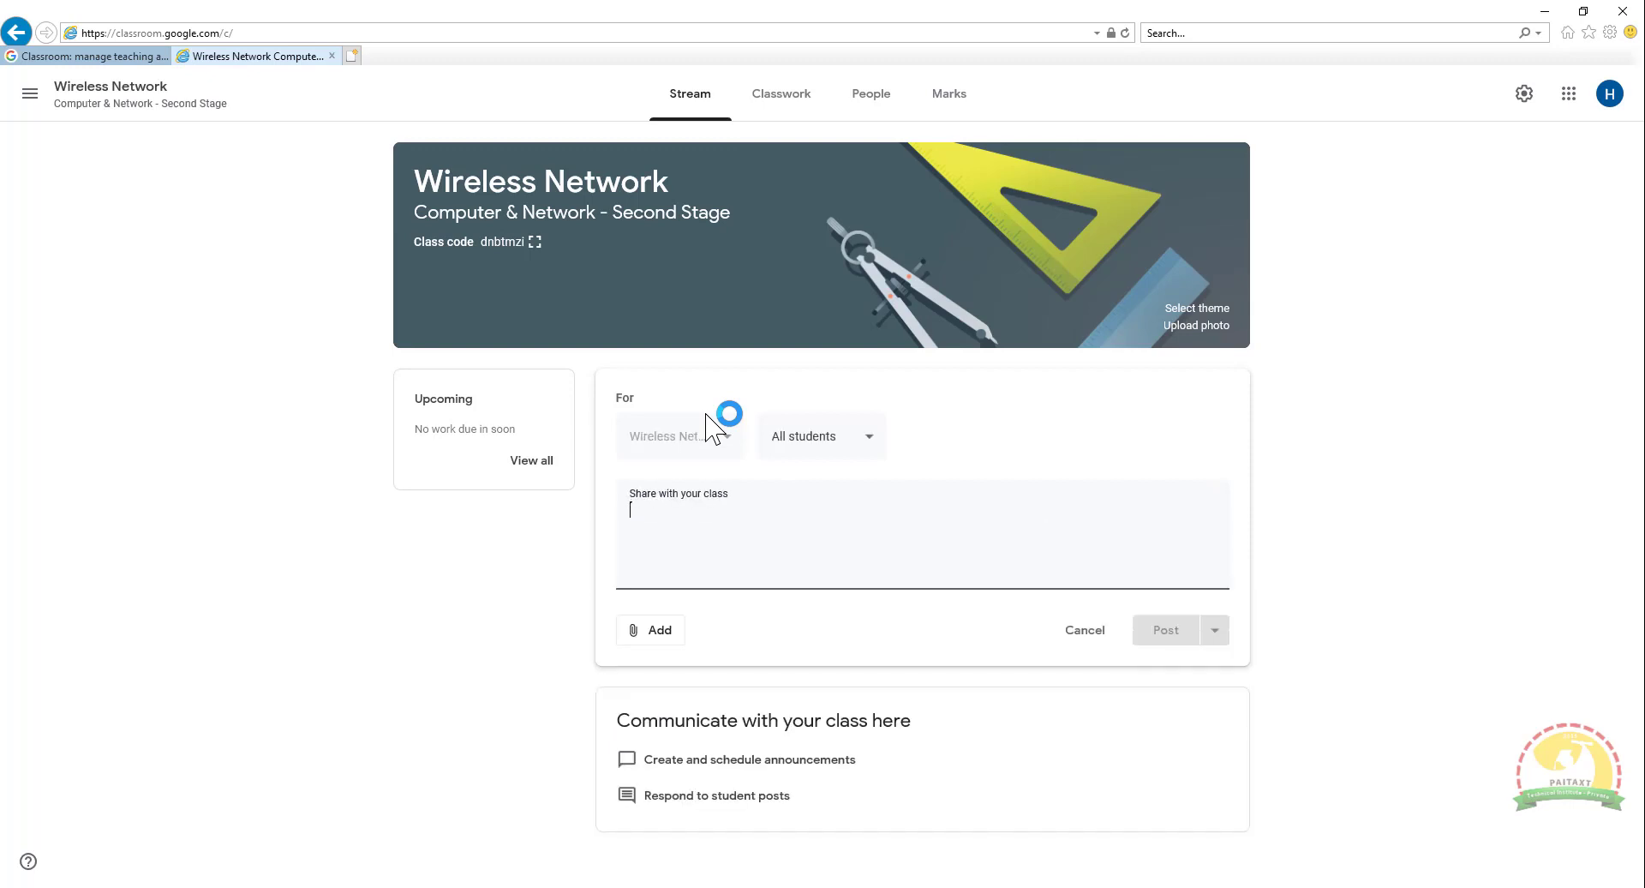
left_click(488, 557)
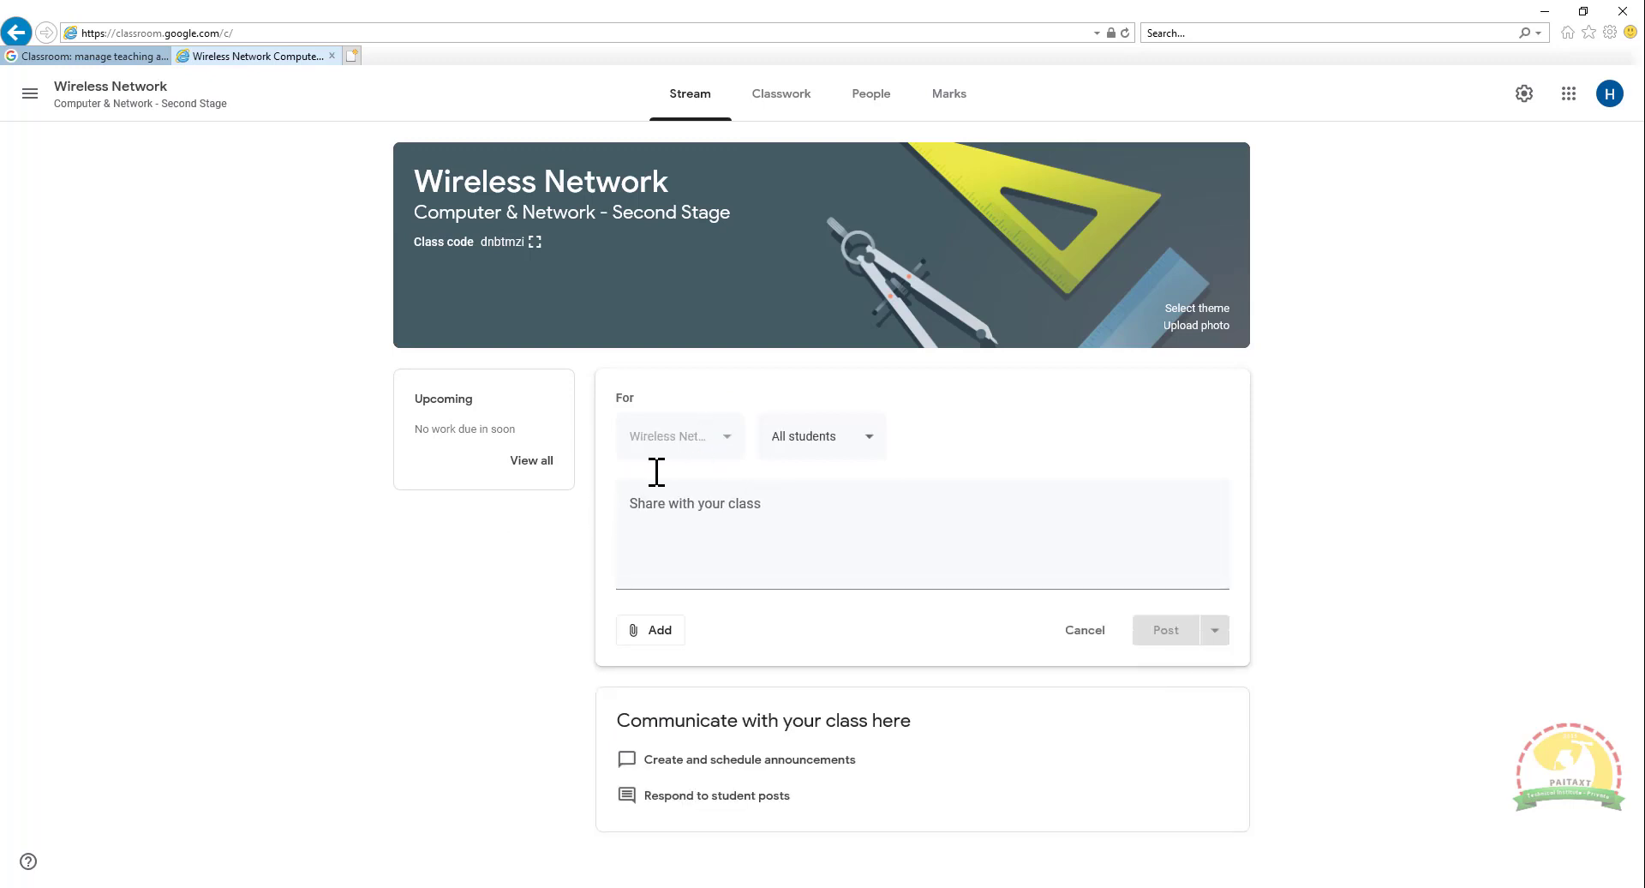
Step: Start a new classwork material for the class and title it "5G Technology"
left_click(779, 101)
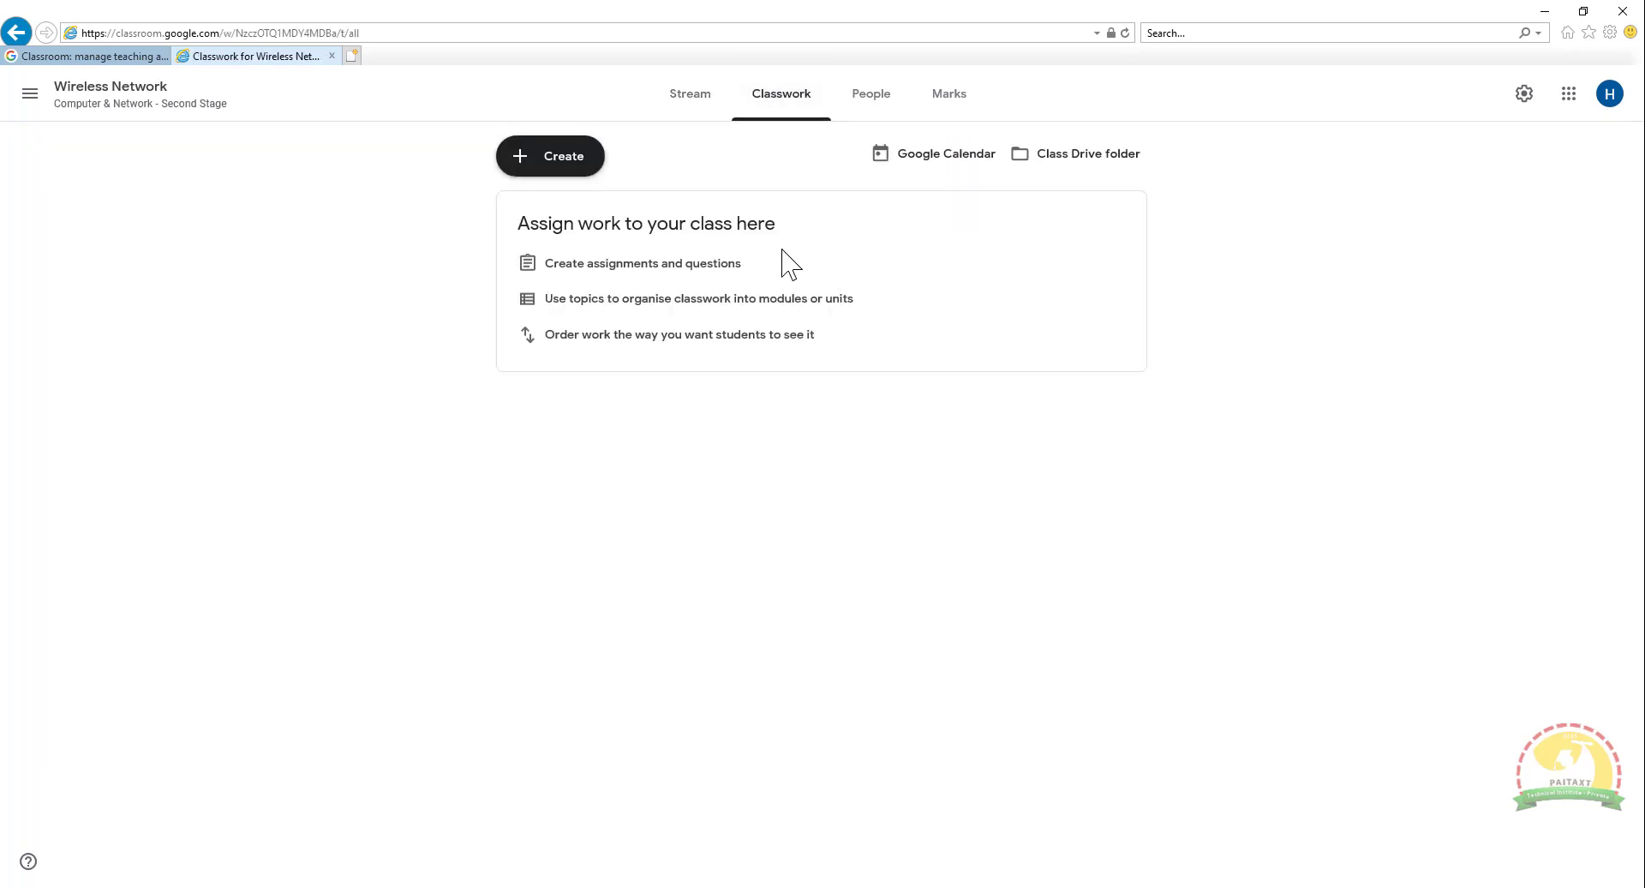
left_click(584, 168)
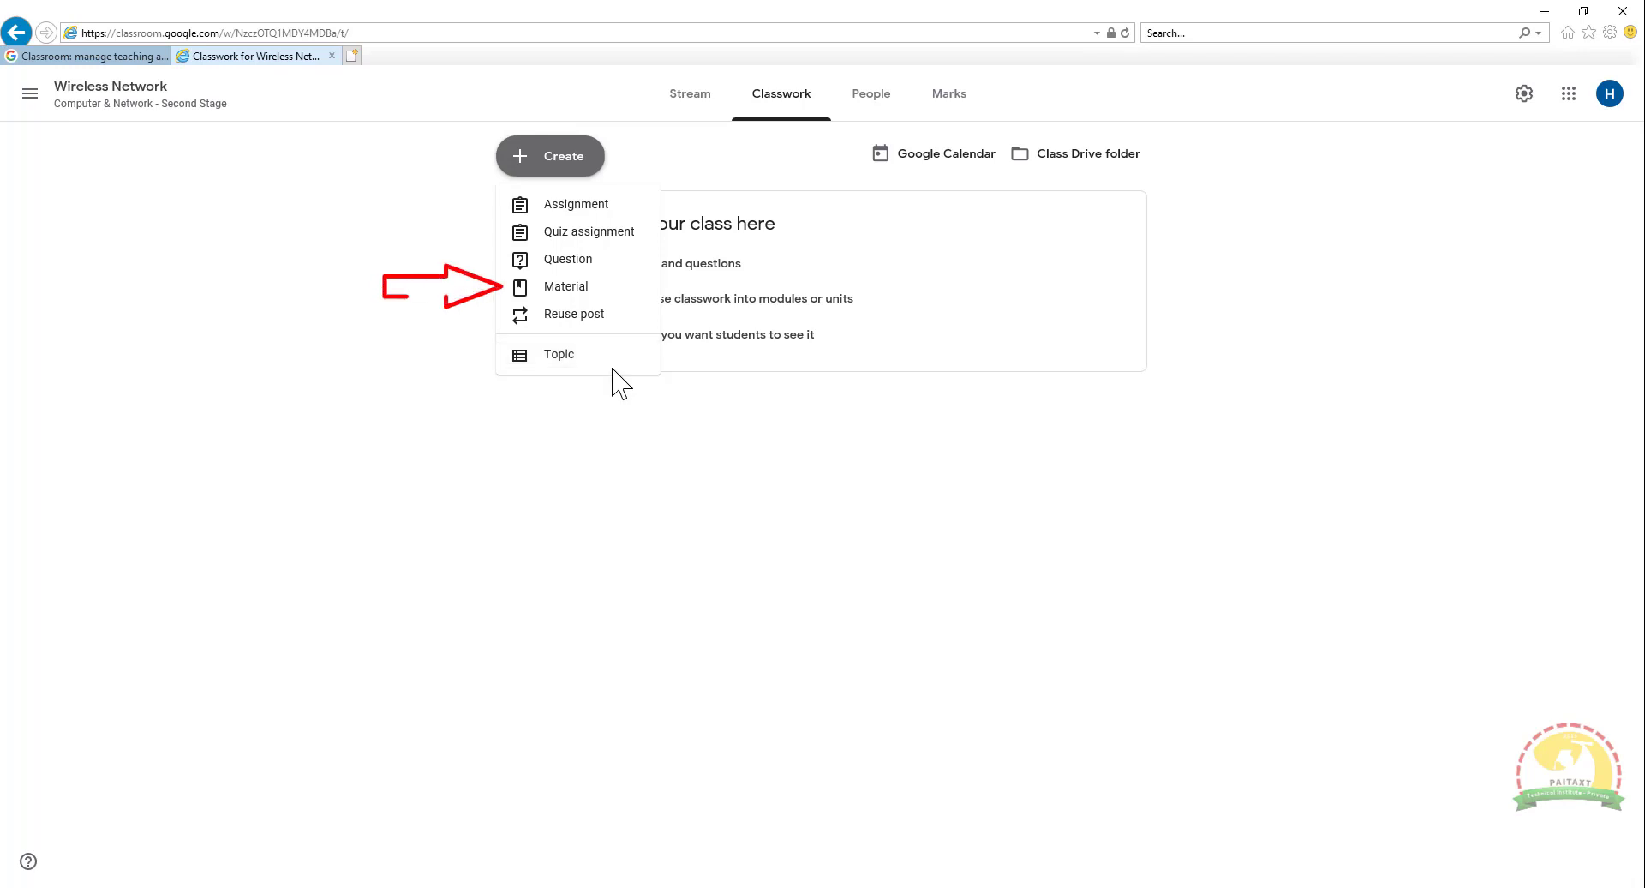
left_click(613, 285)
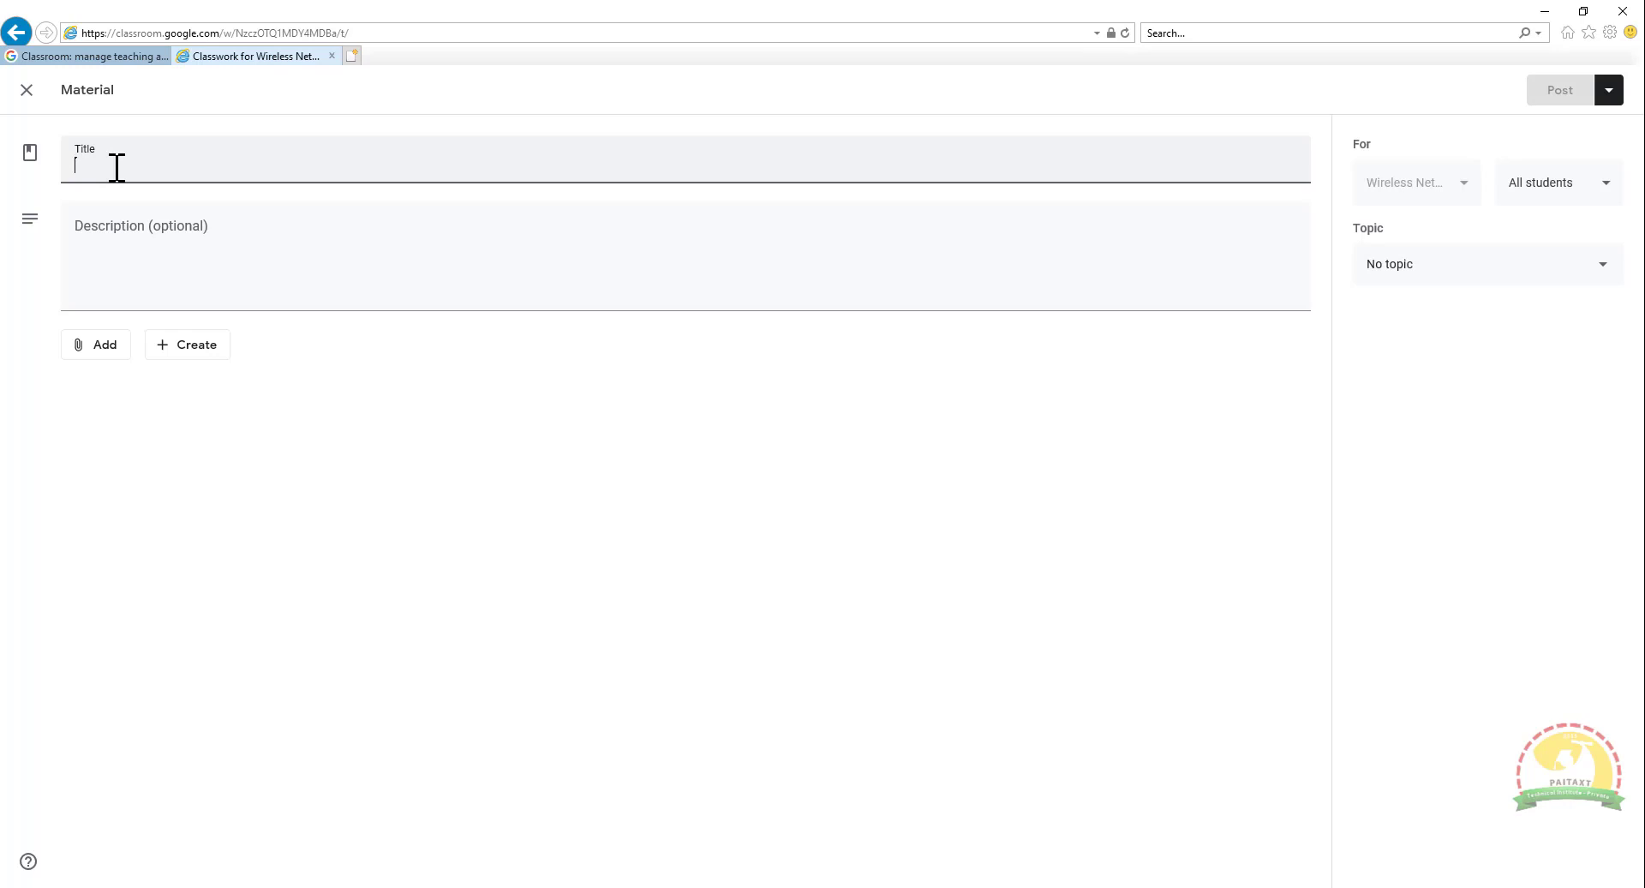
type("%")
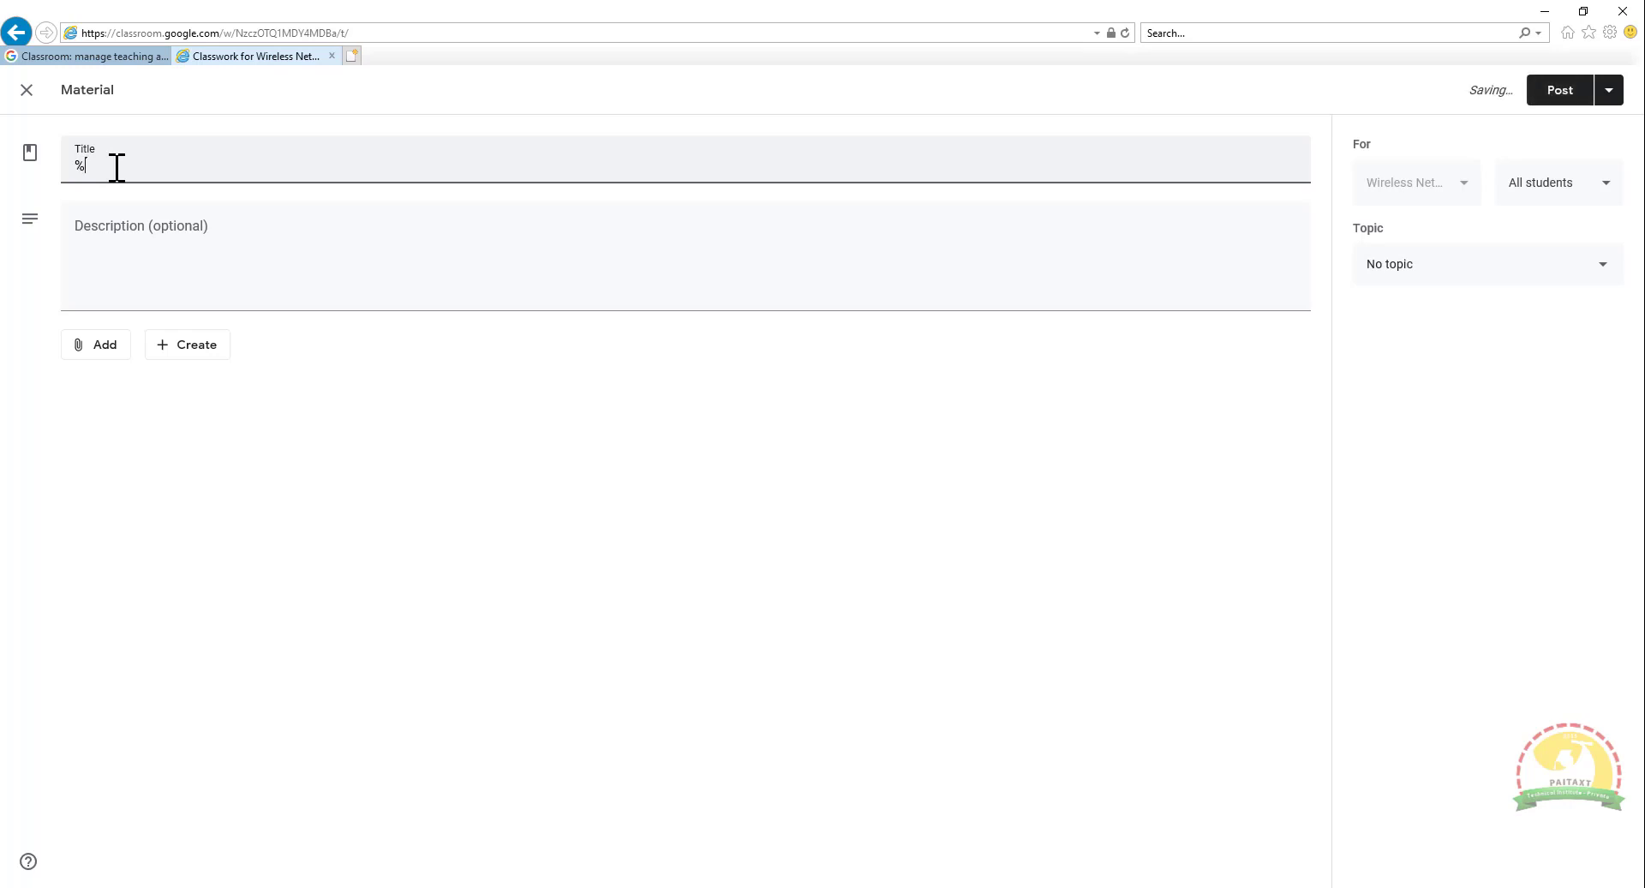
key("BackSpace")
type("5G Techniology")
left_click(174, 221)
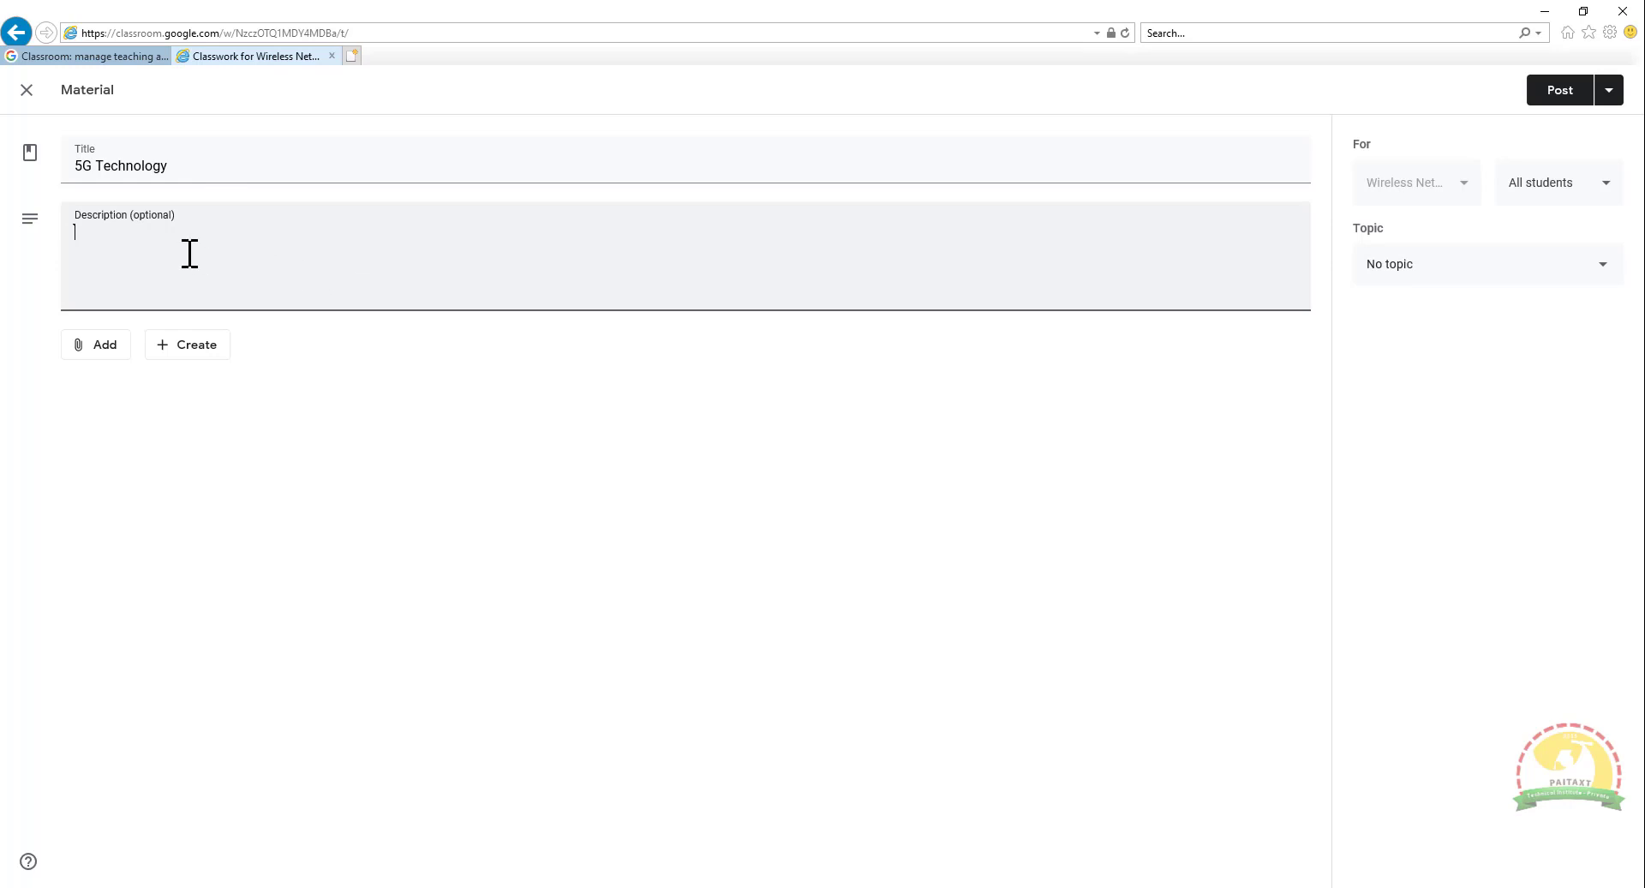
Step: Choose 5G-Technology.mp4 from the Desktop as a file to attach to the material
left_click(102, 369)
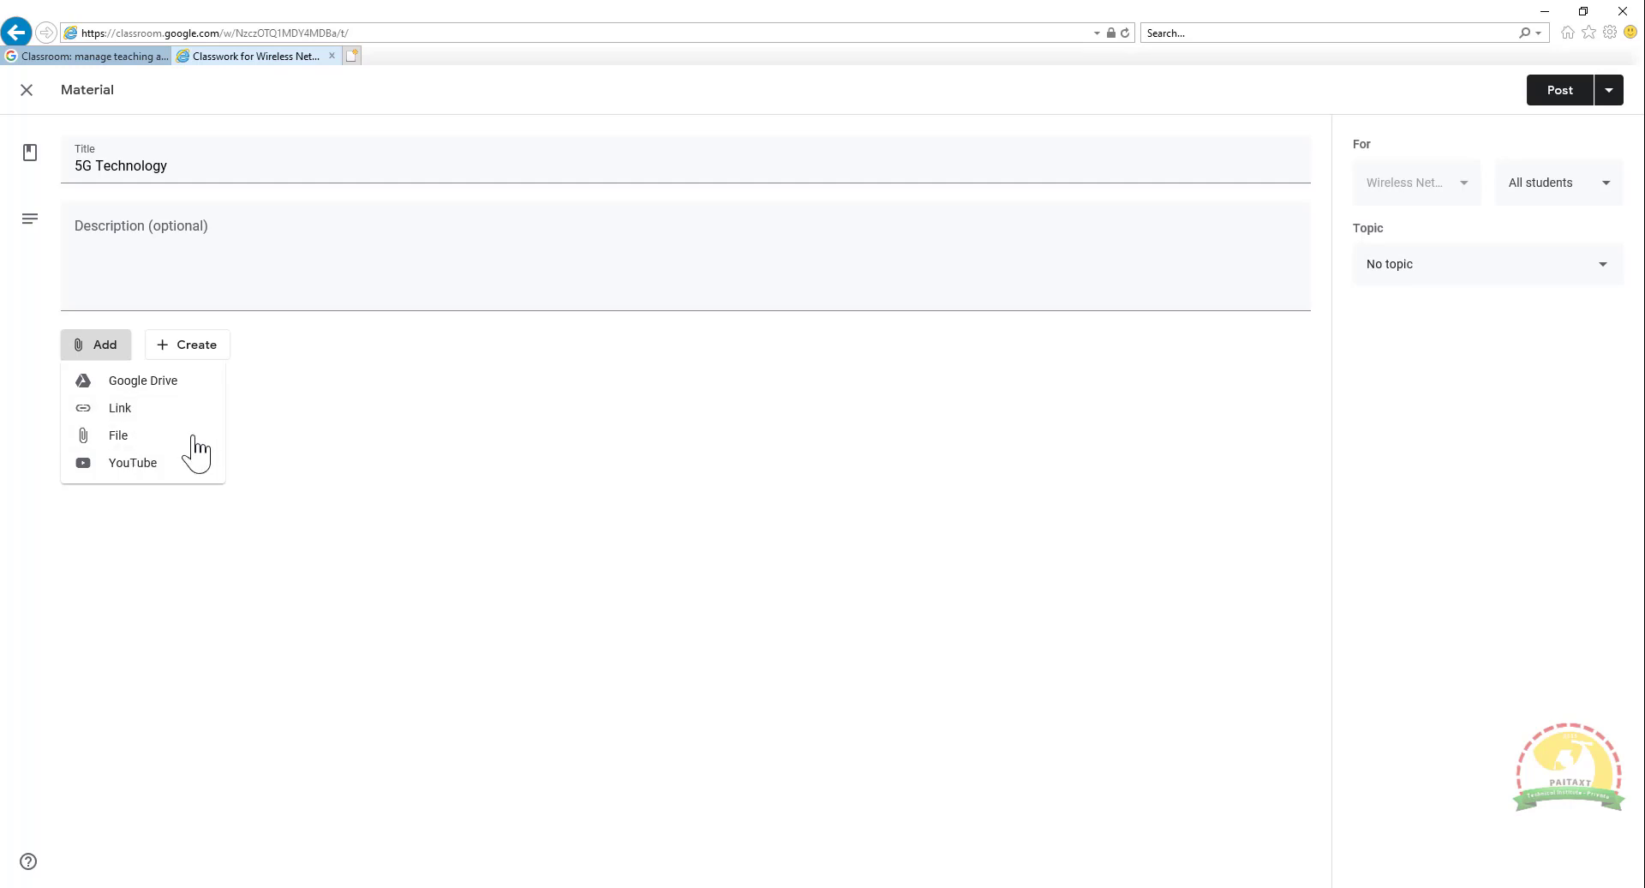
left_click(142, 446)
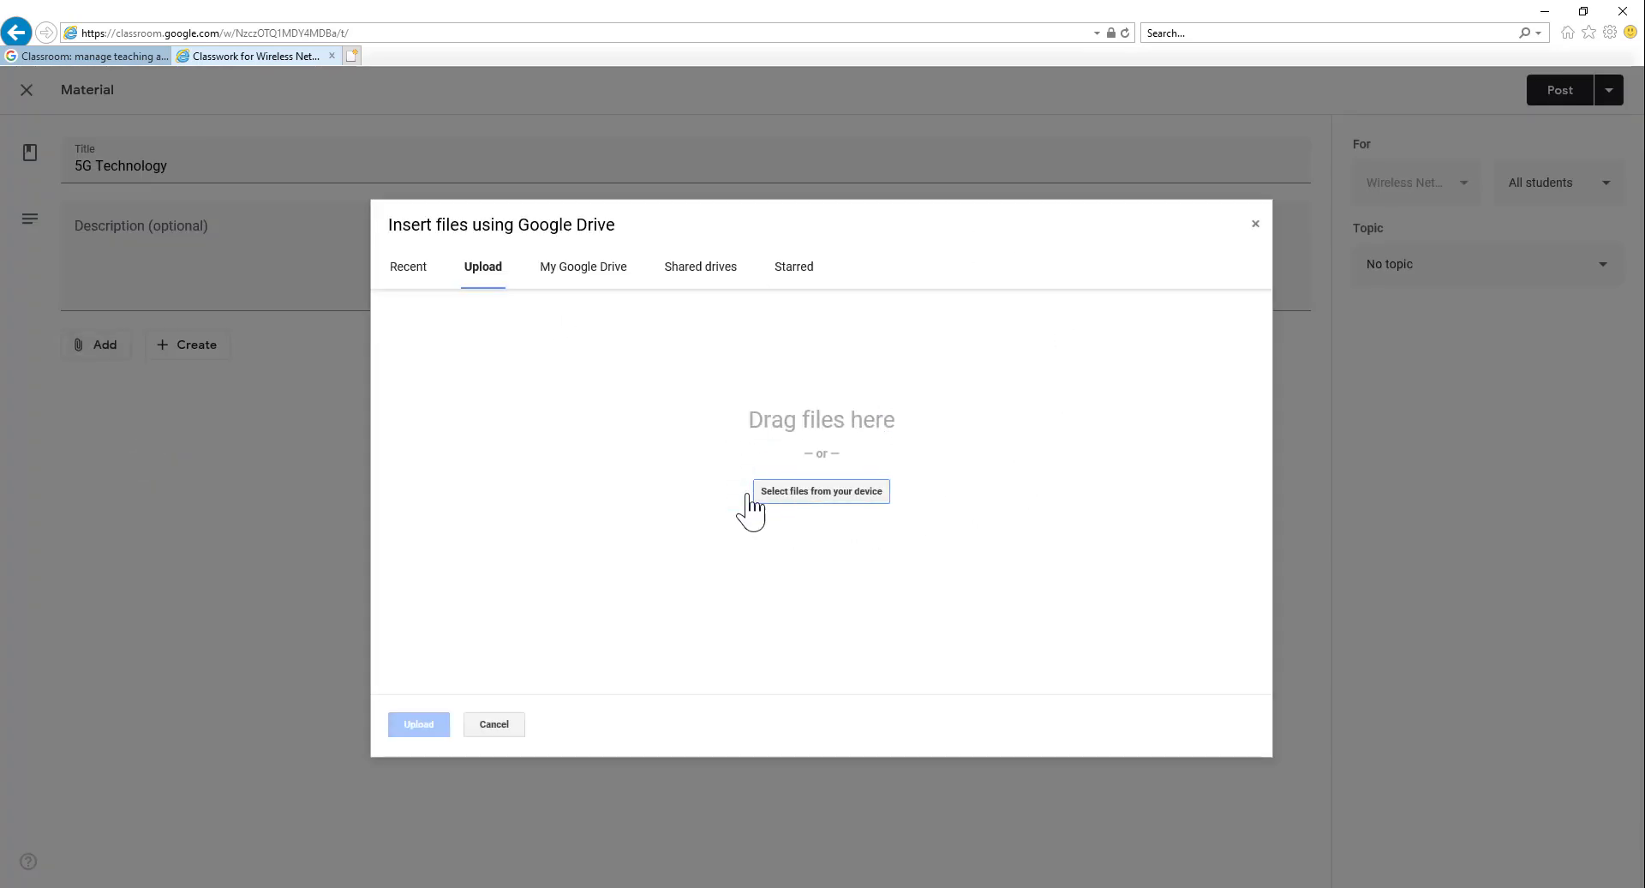
left_click(859, 504)
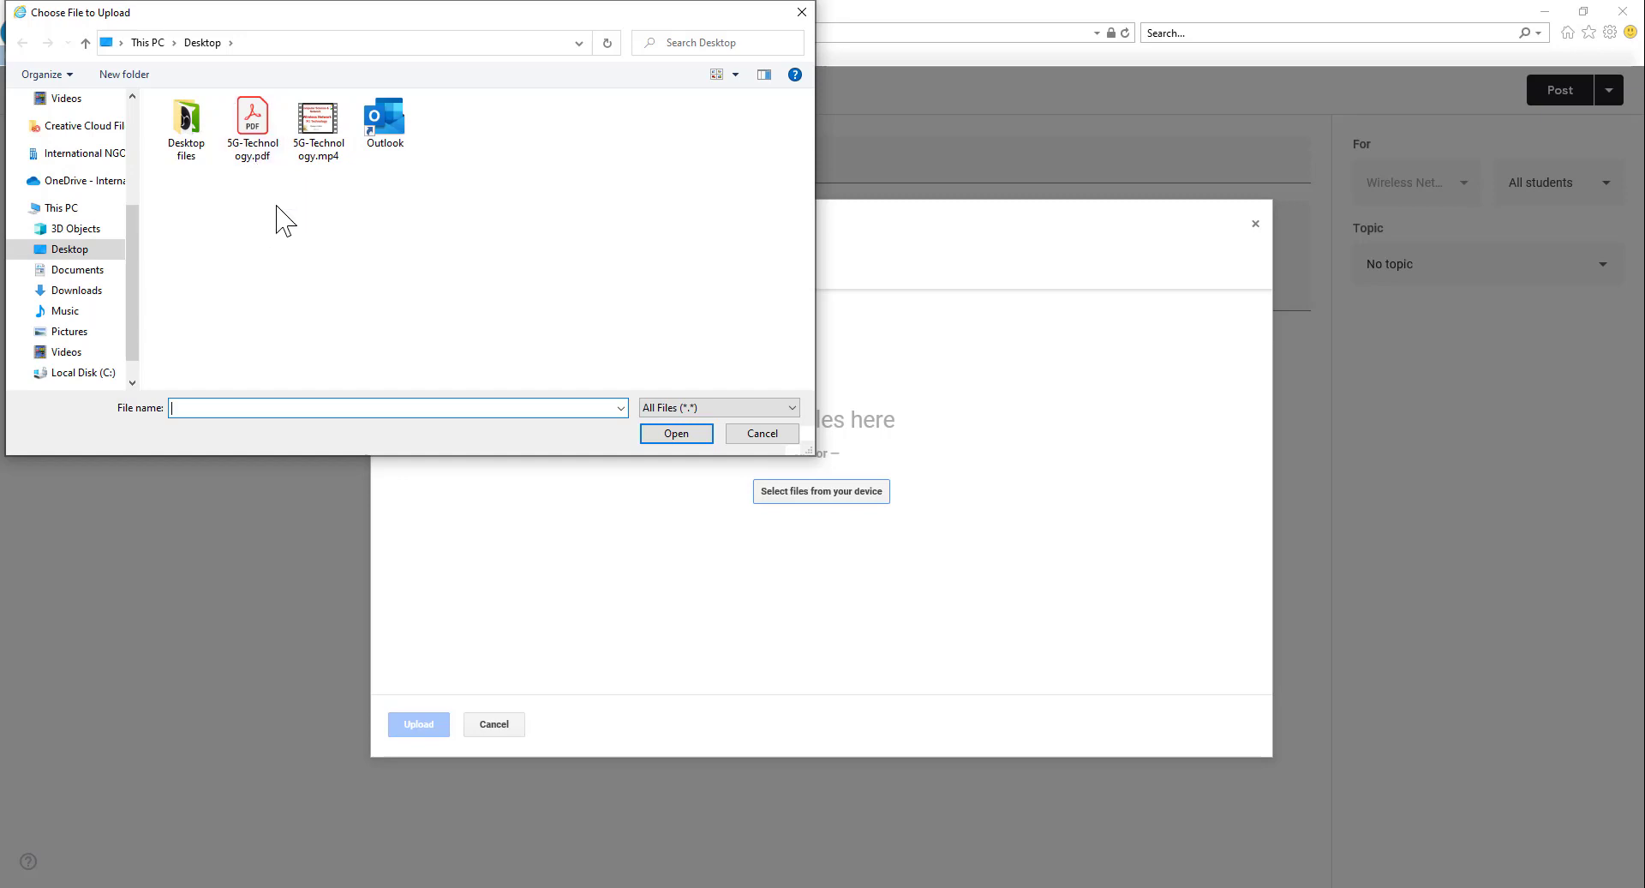
left_click(319, 129)
left_click(677, 435)
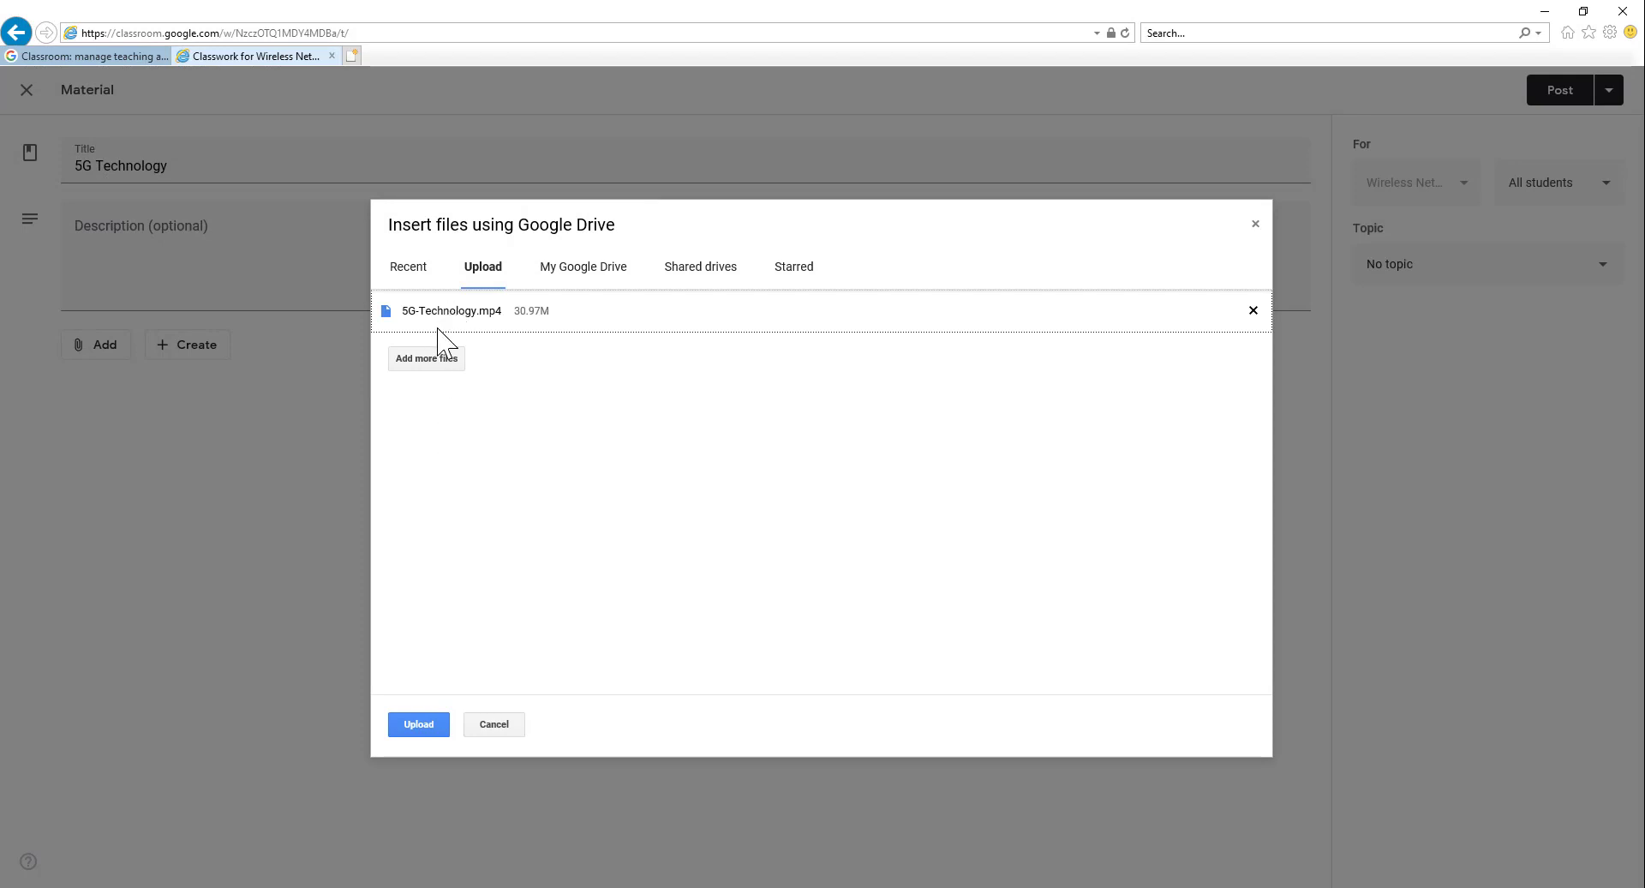
Step: Add 5G-Technology.pdf to the upload and post the material with both files attached
left_click(430, 363)
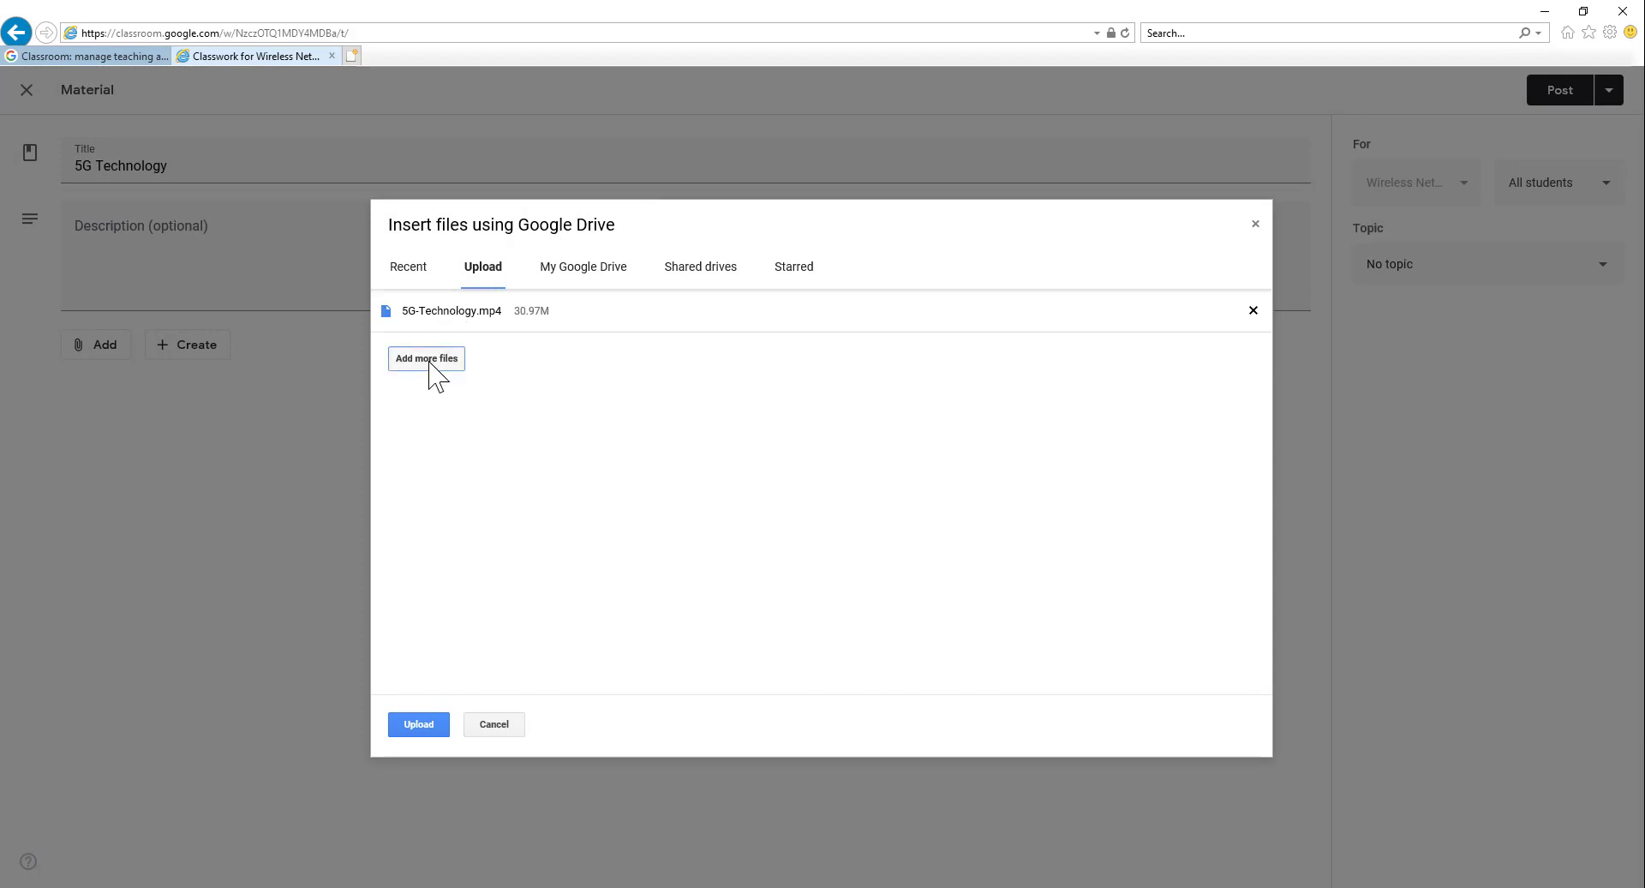
left_click(252, 129)
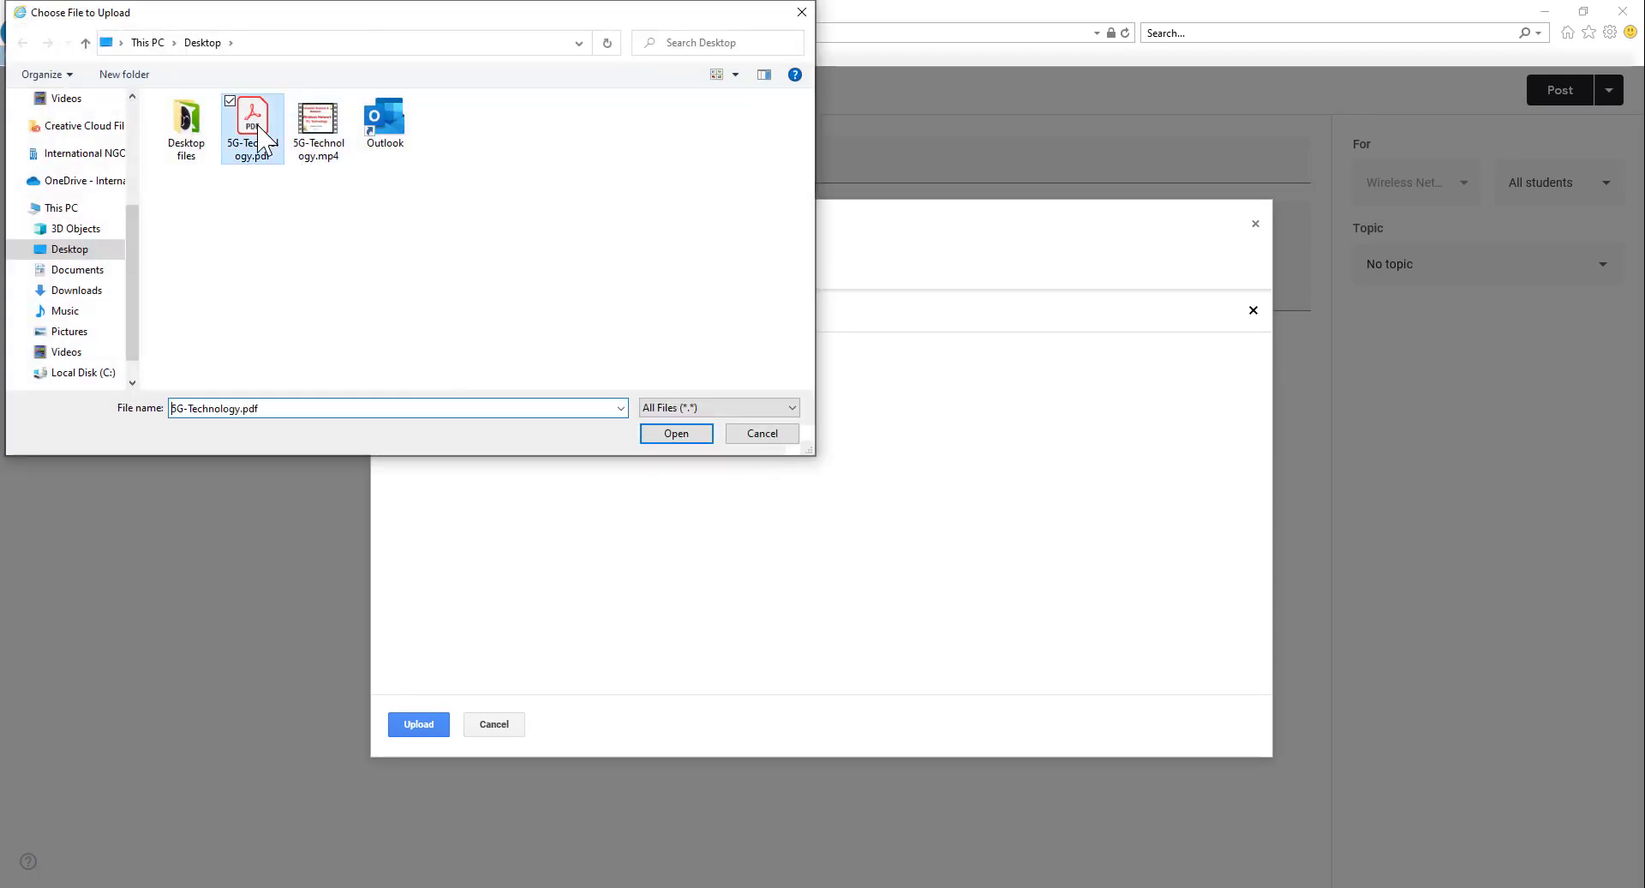
left_click(686, 433)
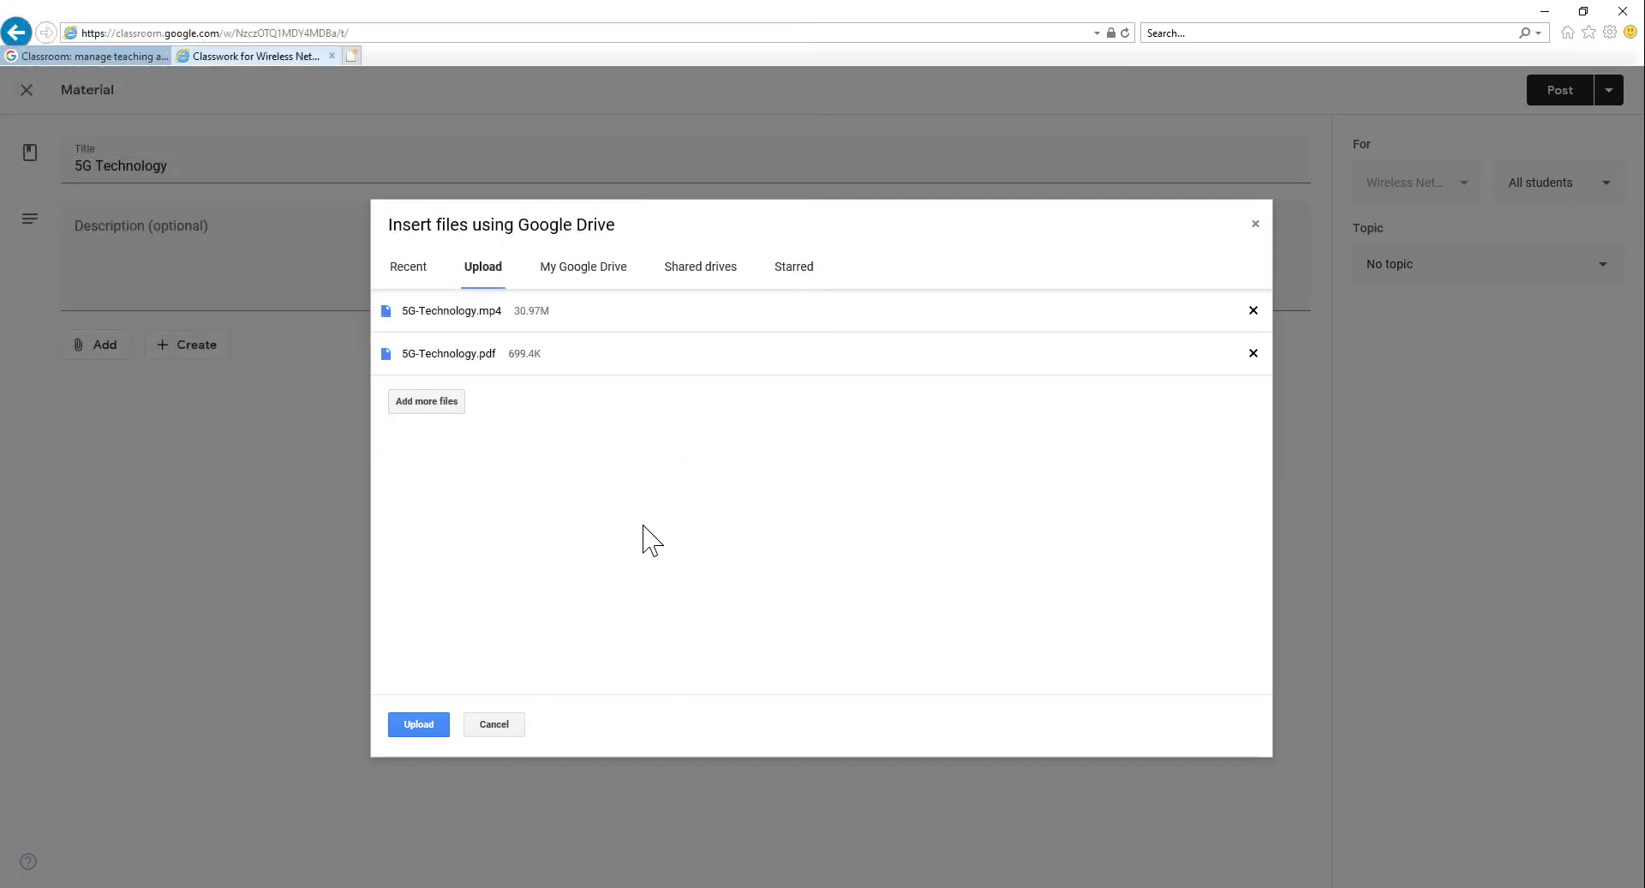
left_click(418, 728)
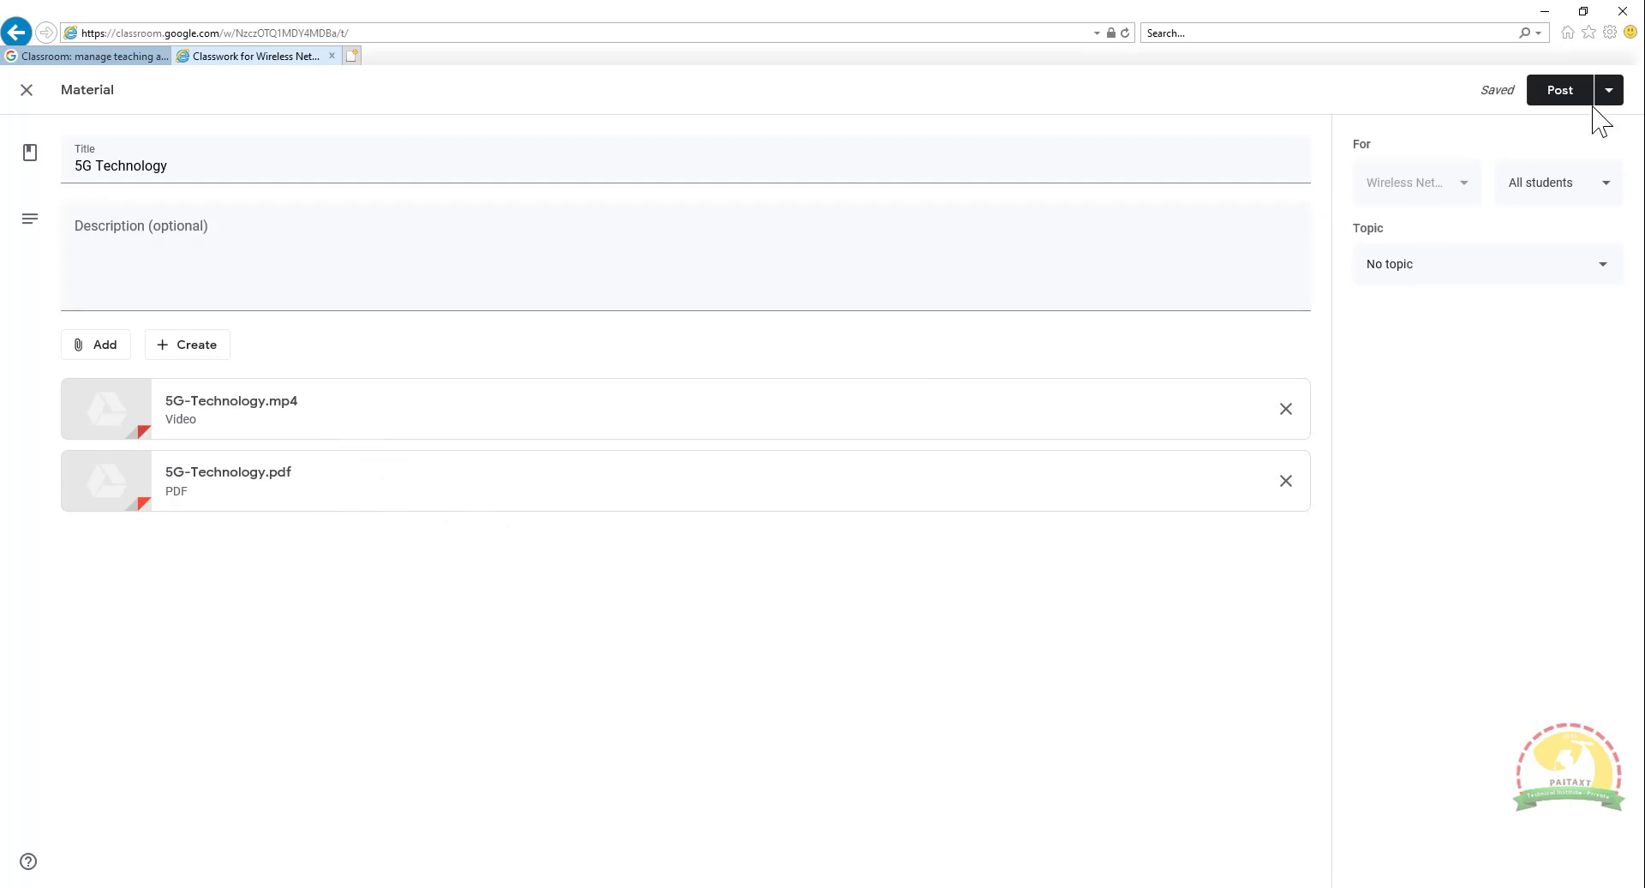
left_click(1549, 95)
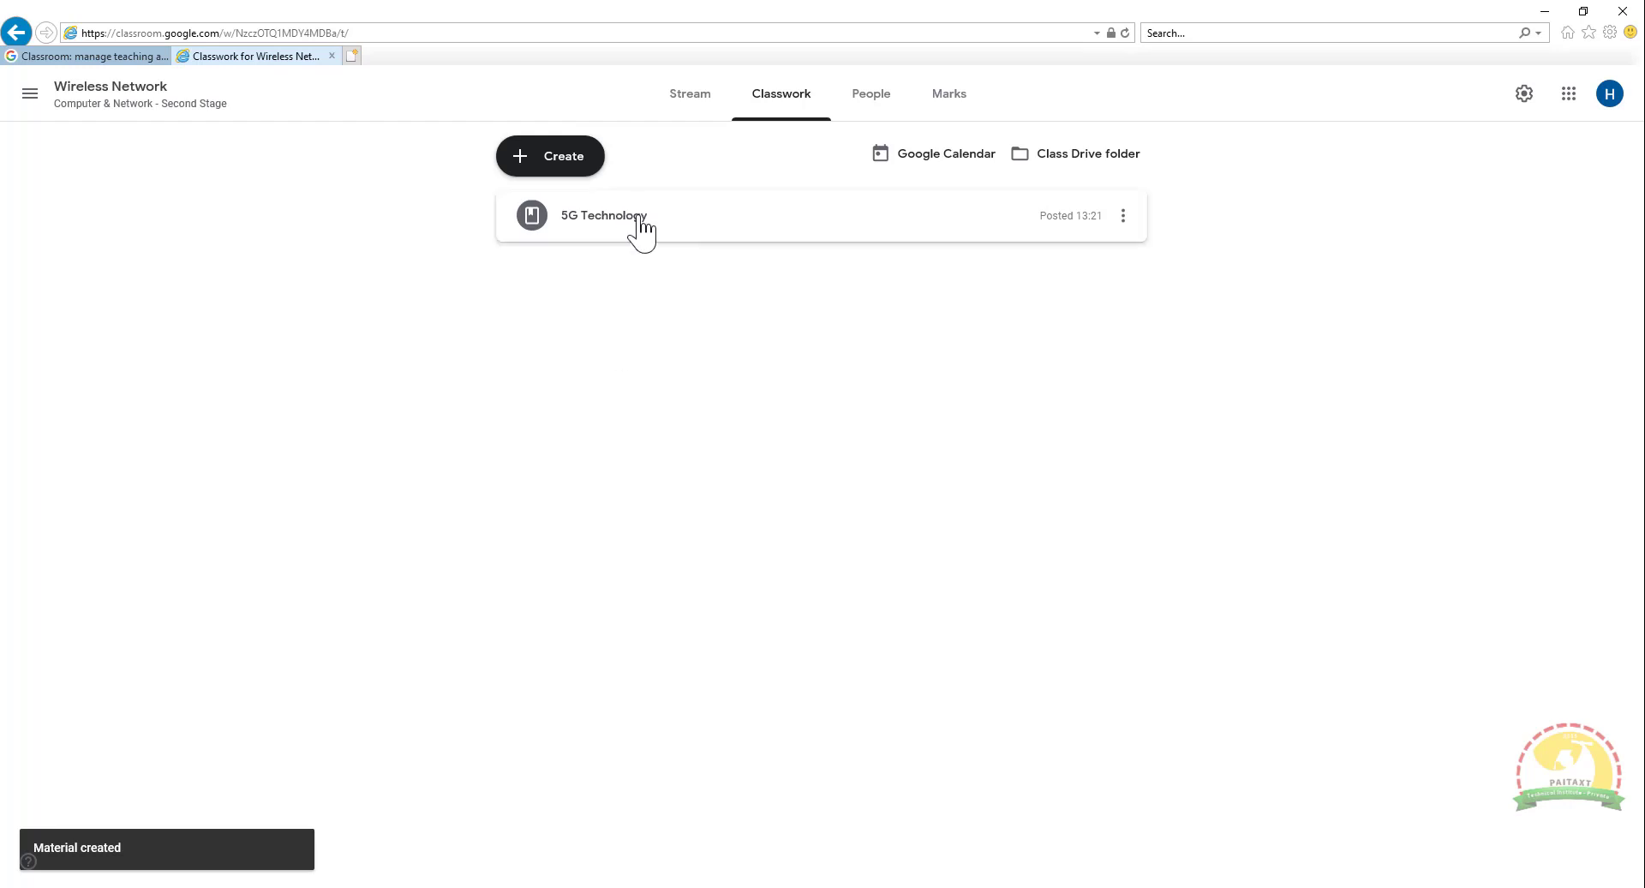
Step: Open the posted 5G Technology material from the class stream to check its attachments, and return to the stream
left_click(696, 101)
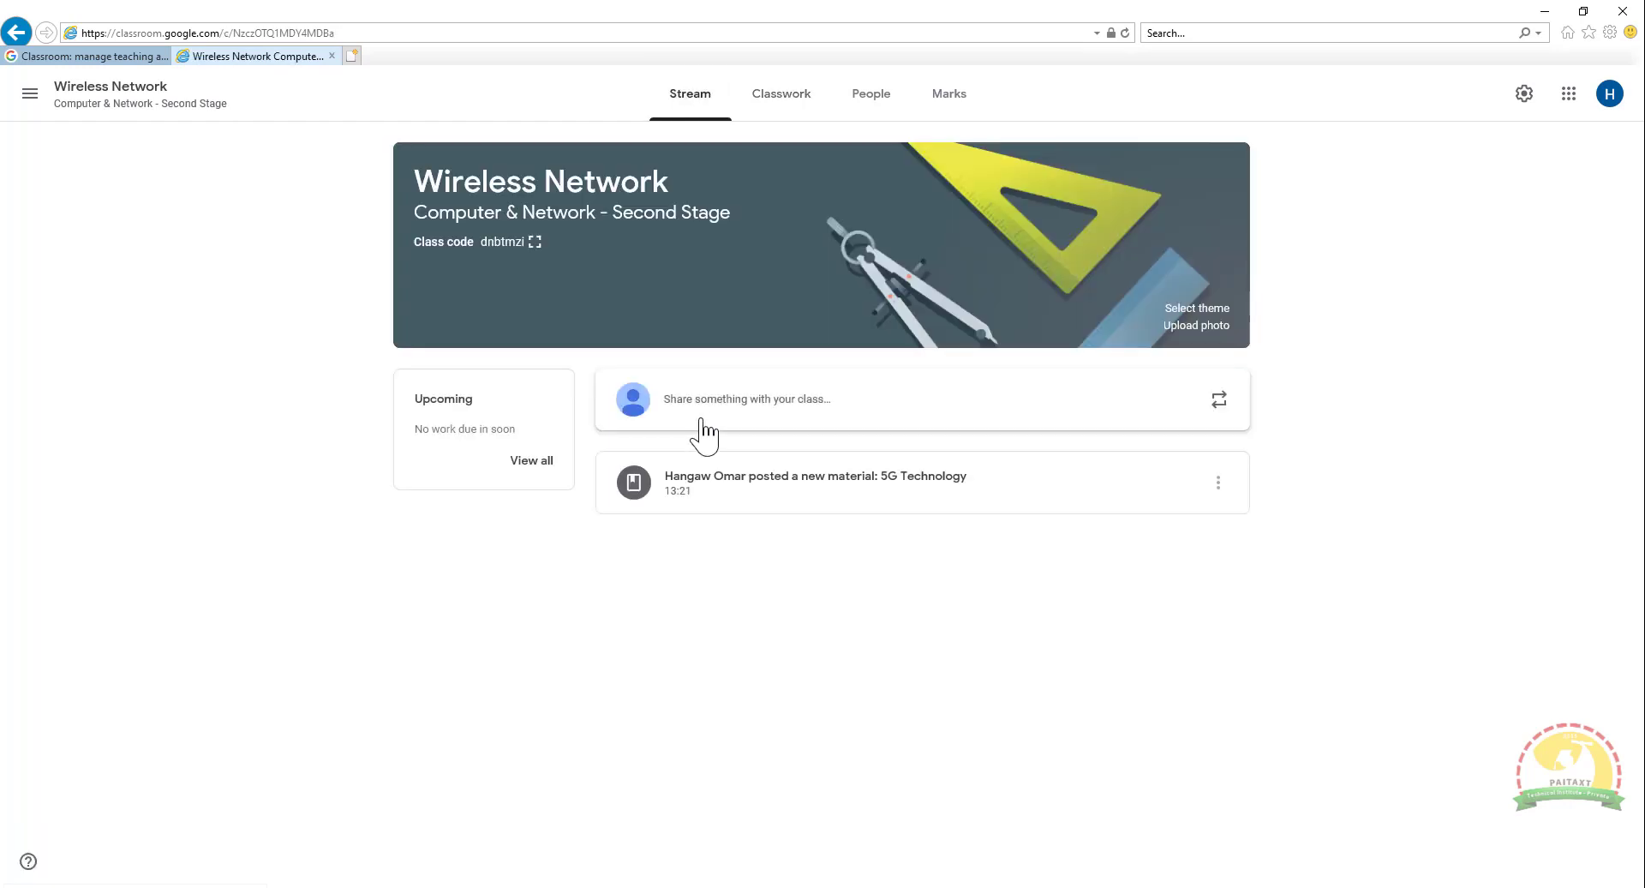
left_click(895, 490)
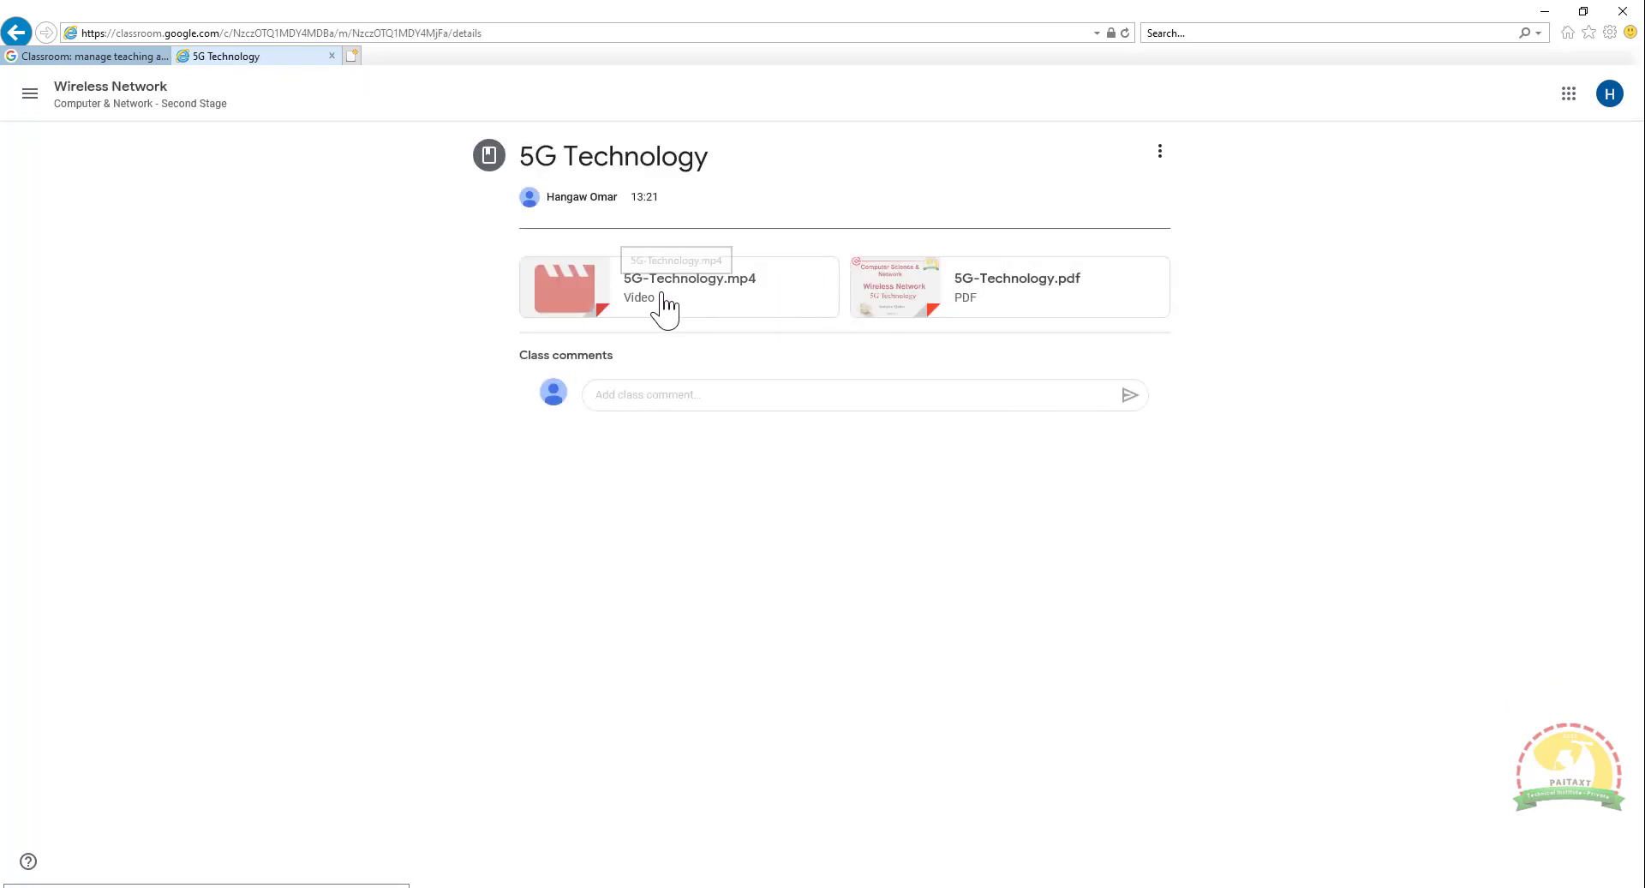
left_click(91, 105)
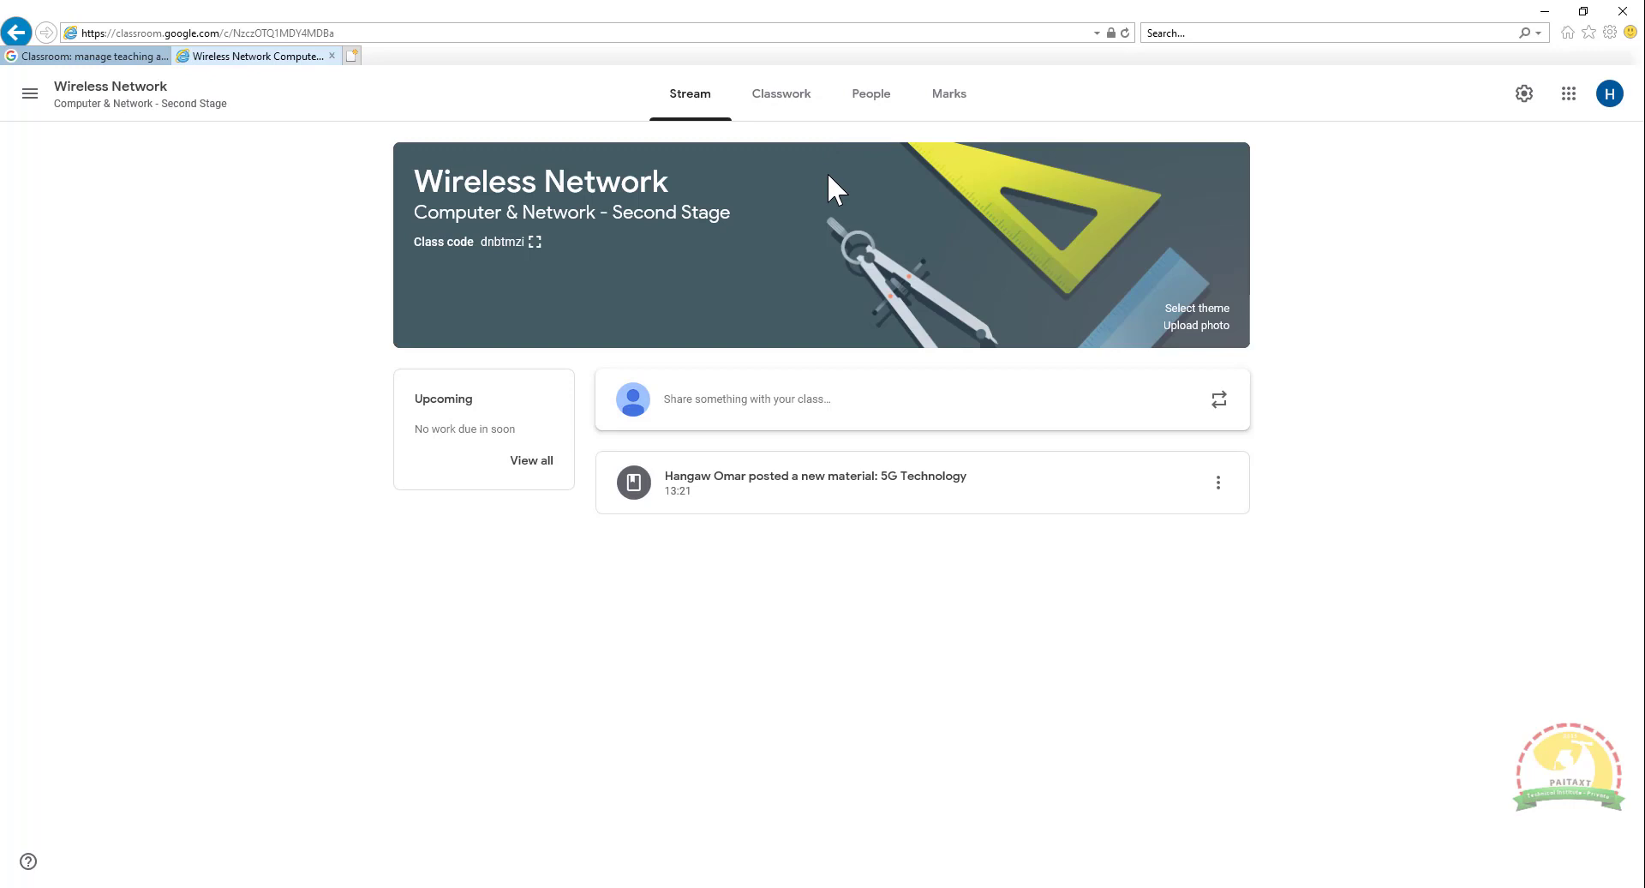
Step: View the class's teacher and student lists and look at the student invitation form without inviting anyone
left_click(873, 103)
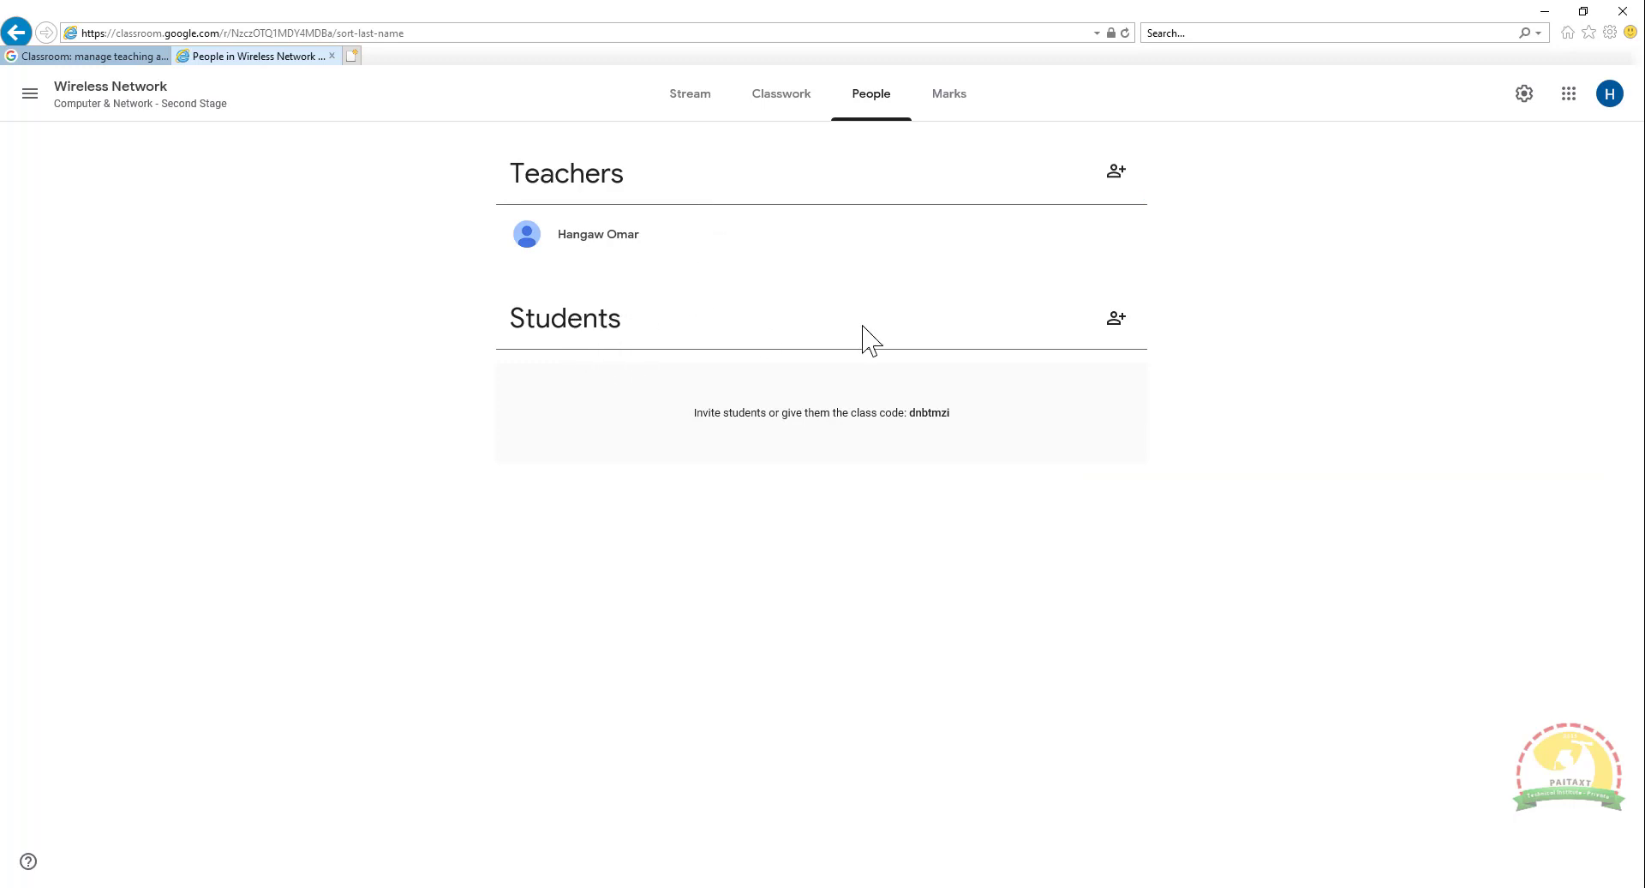
left_click(1121, 320)
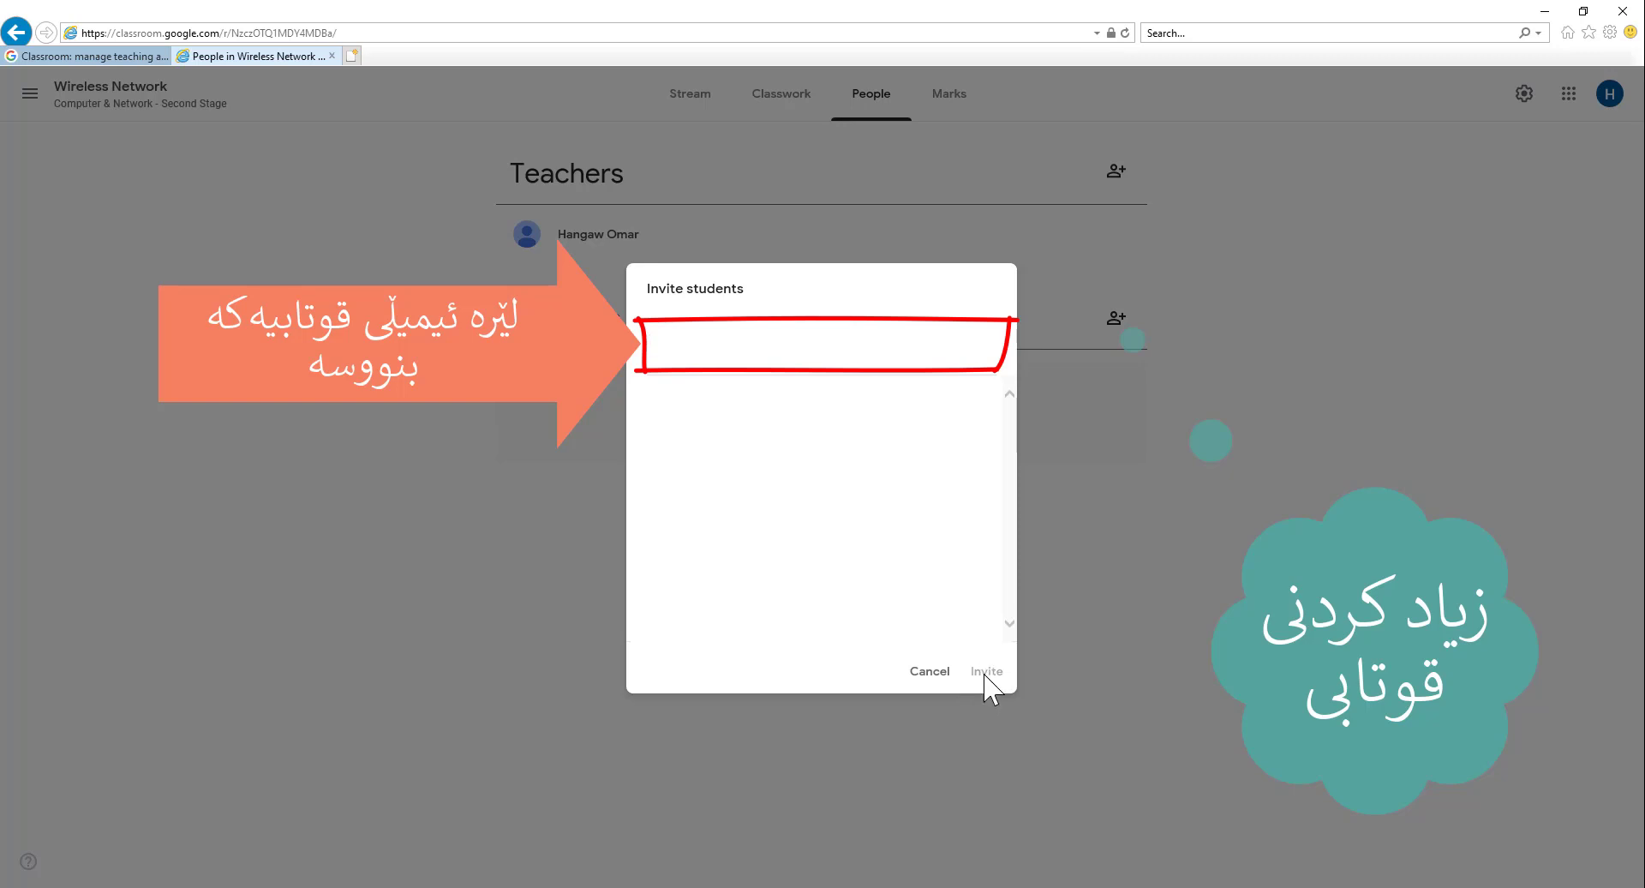
left_click(931, 673)
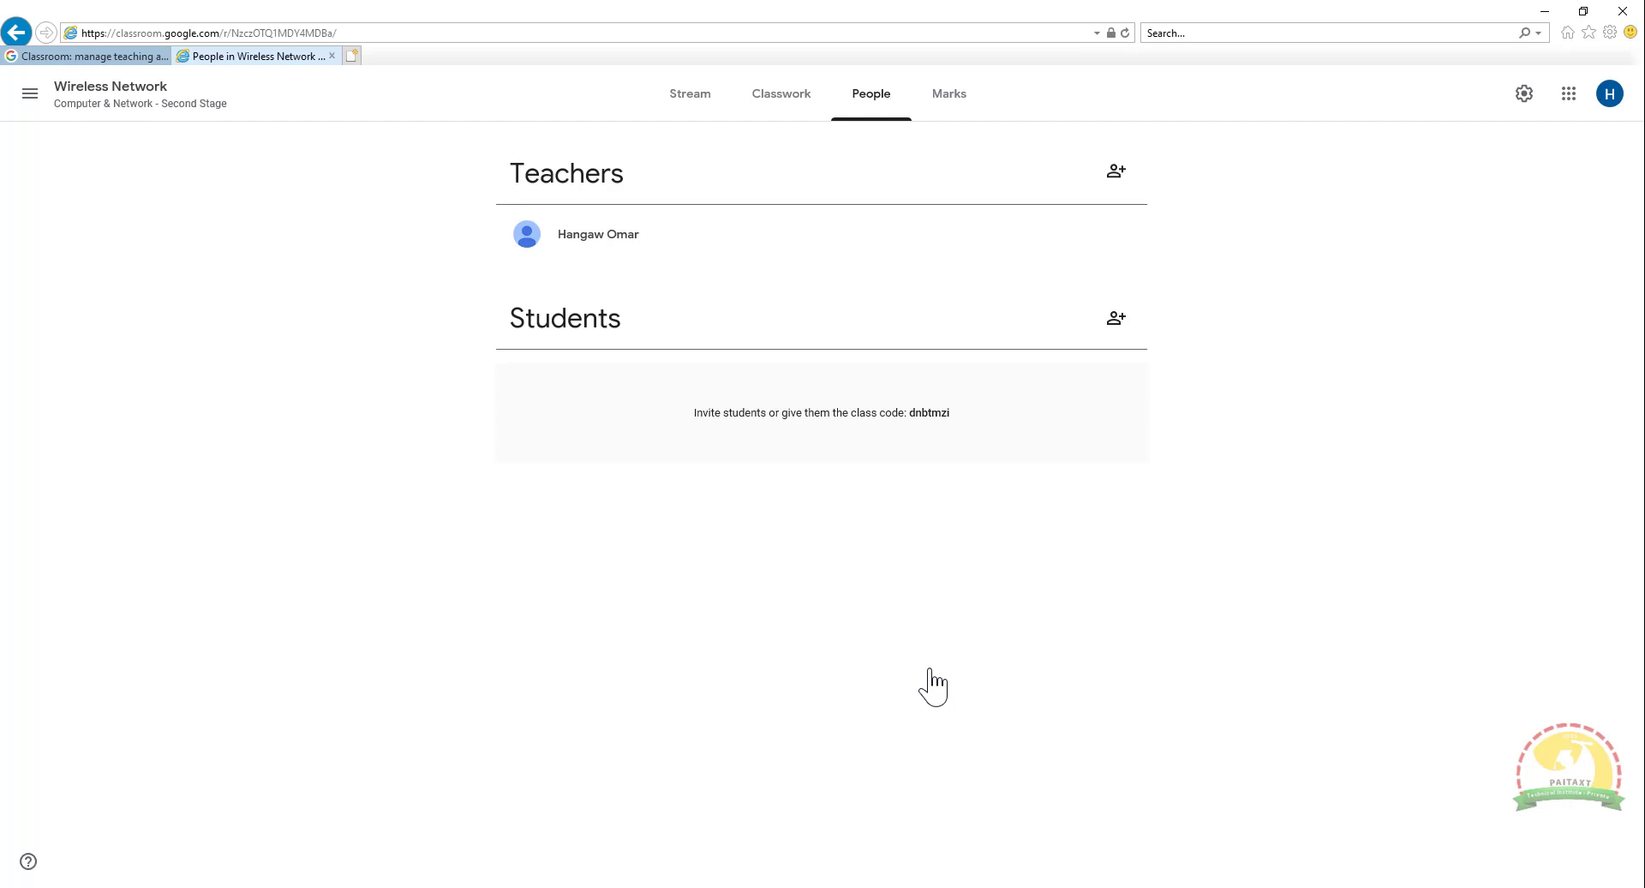
Step: Highlight the class code on the people page, view it enlarged from the class stream, and close the enlarged view
double_click(926, 413)
left_click(687, 105)
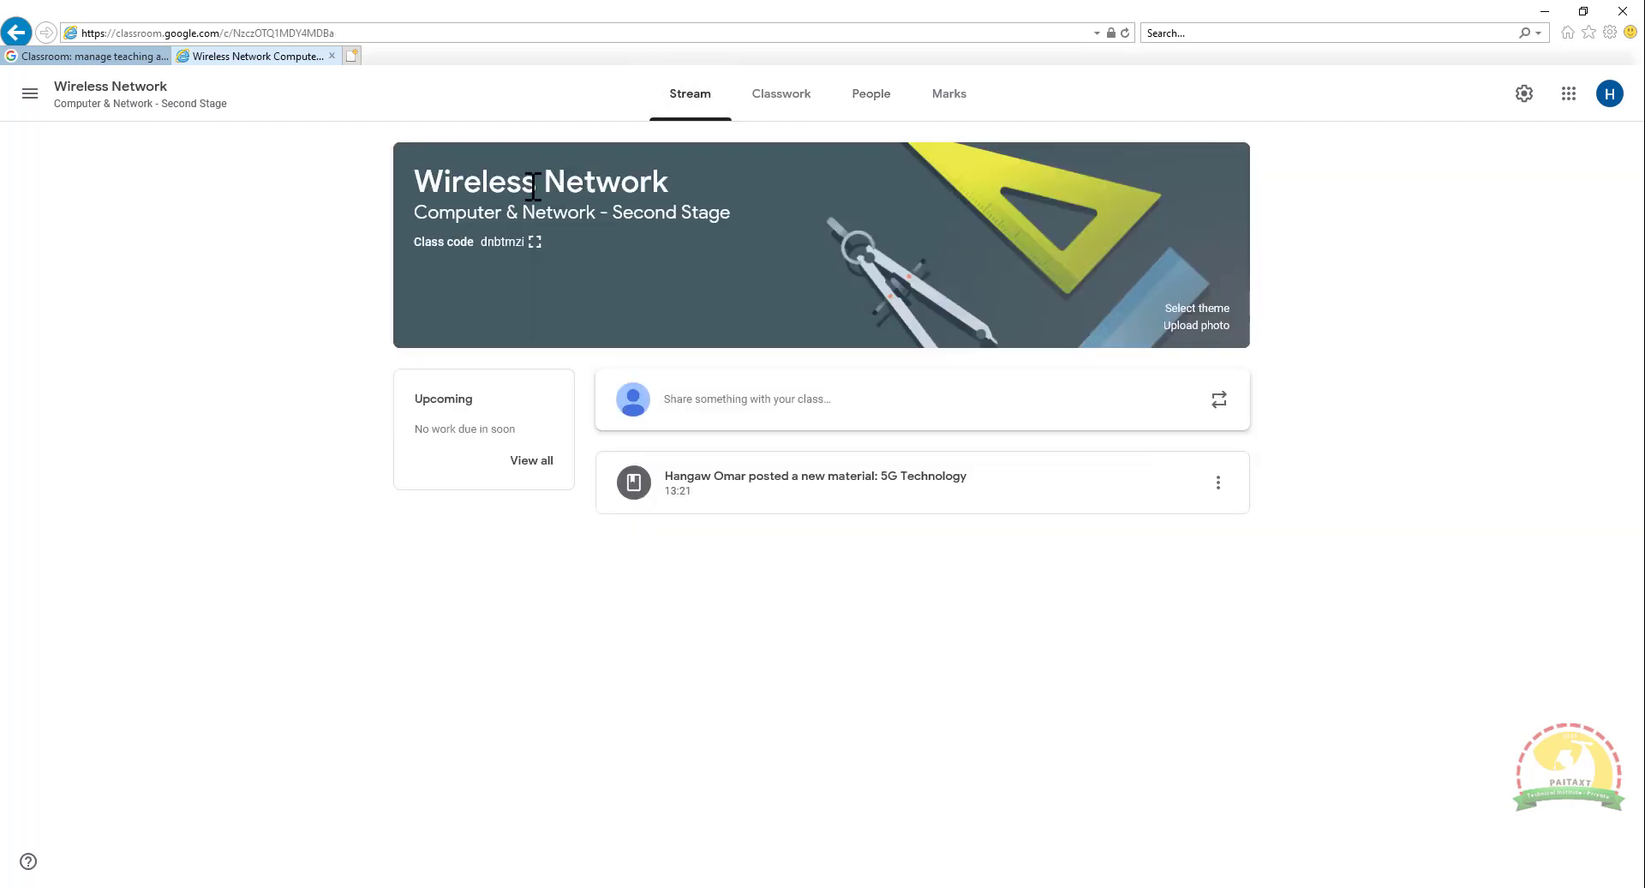
left_click(535, 242)
left_click_drag(646, 468, 1031, 463)
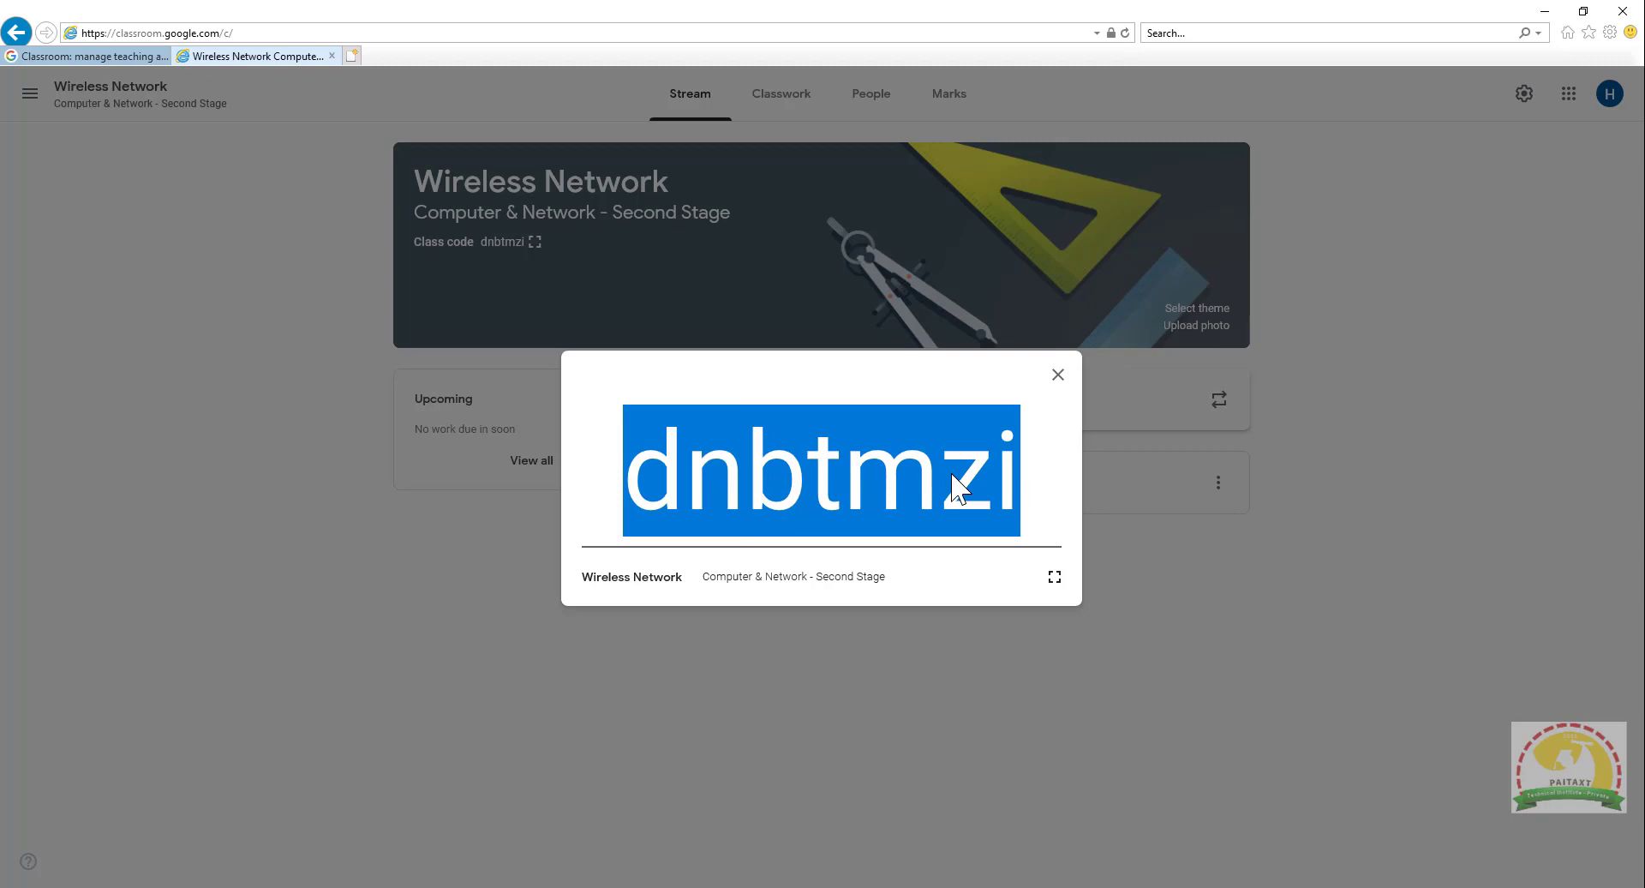
left_click(921, 504)
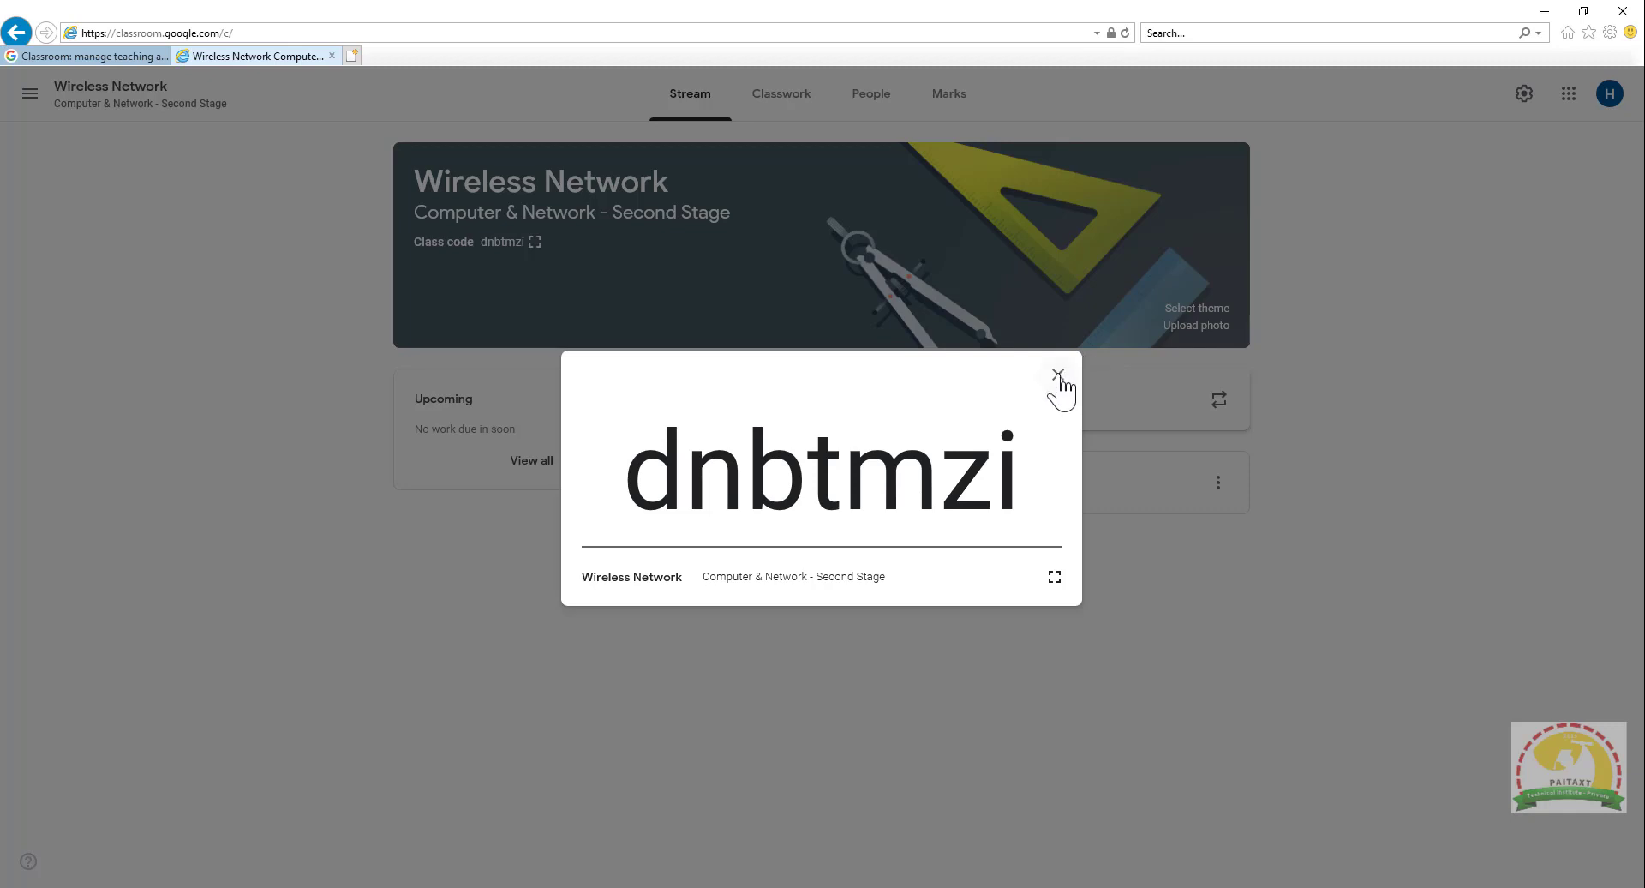
left_click(1057, 376)
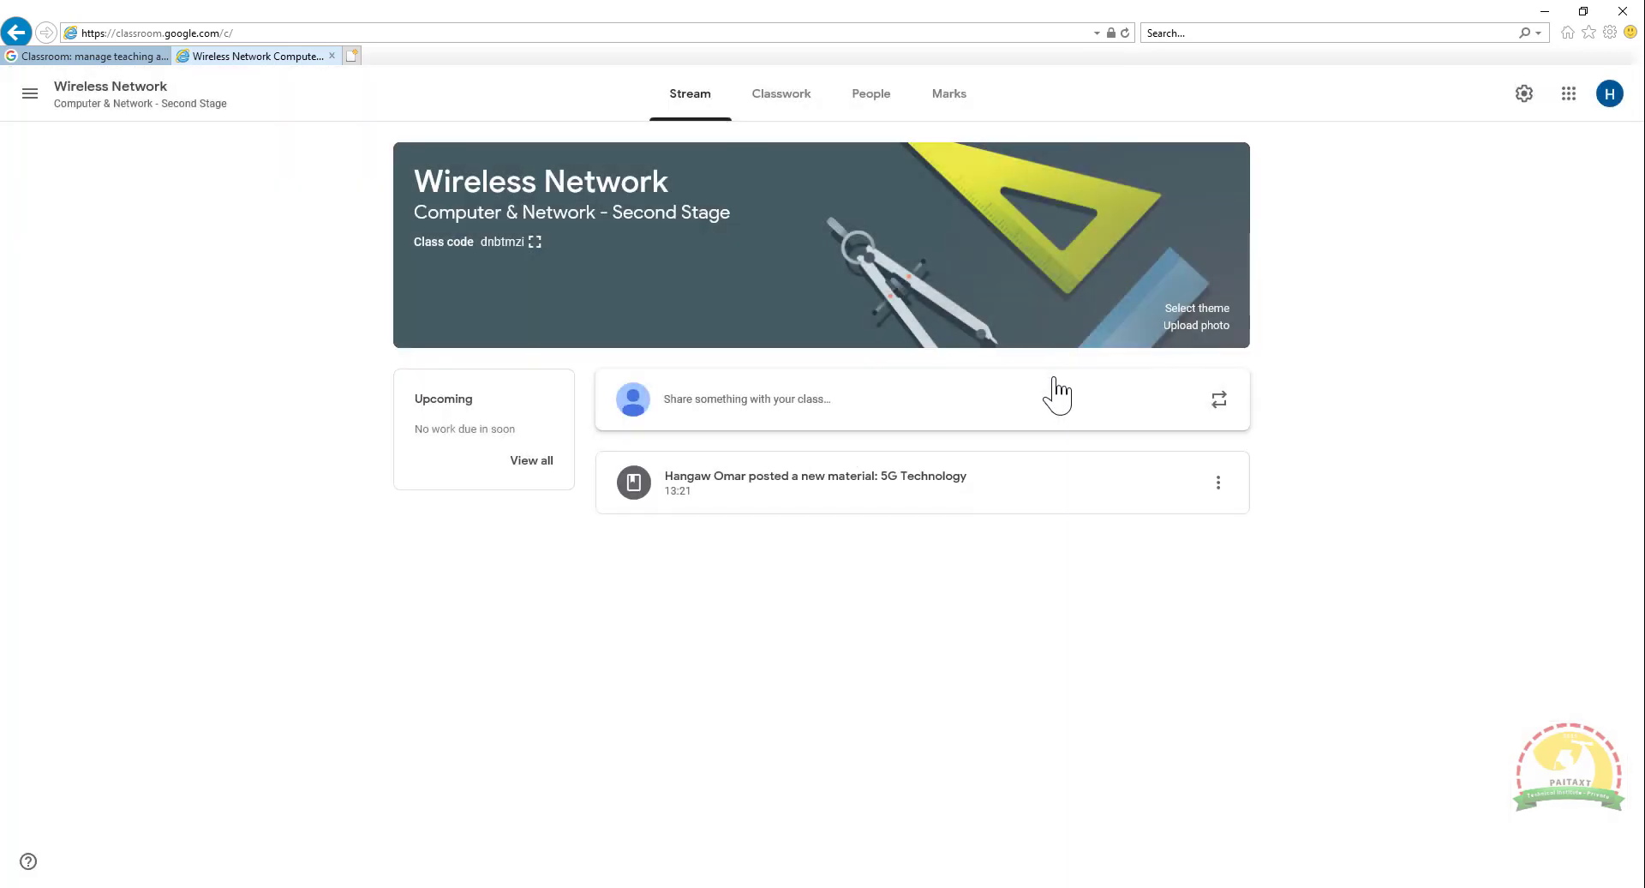
Step: Go to the list of classes and look at the Wireless Network class's edit form, leaving it without saving changes
left_click(34, 96)
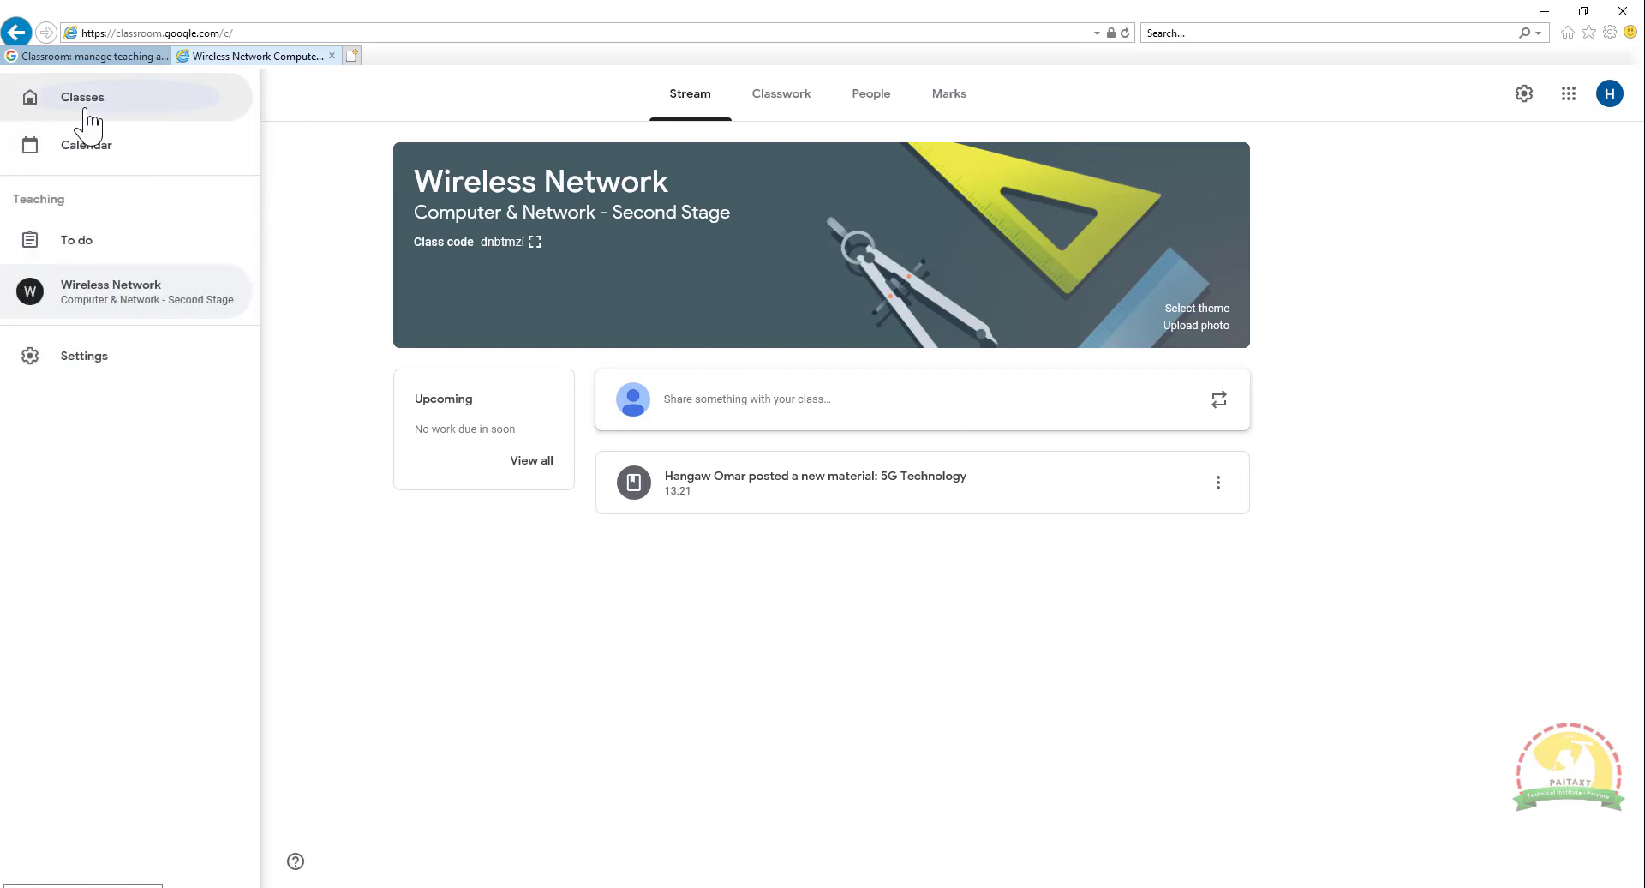
left_click(78, 104)
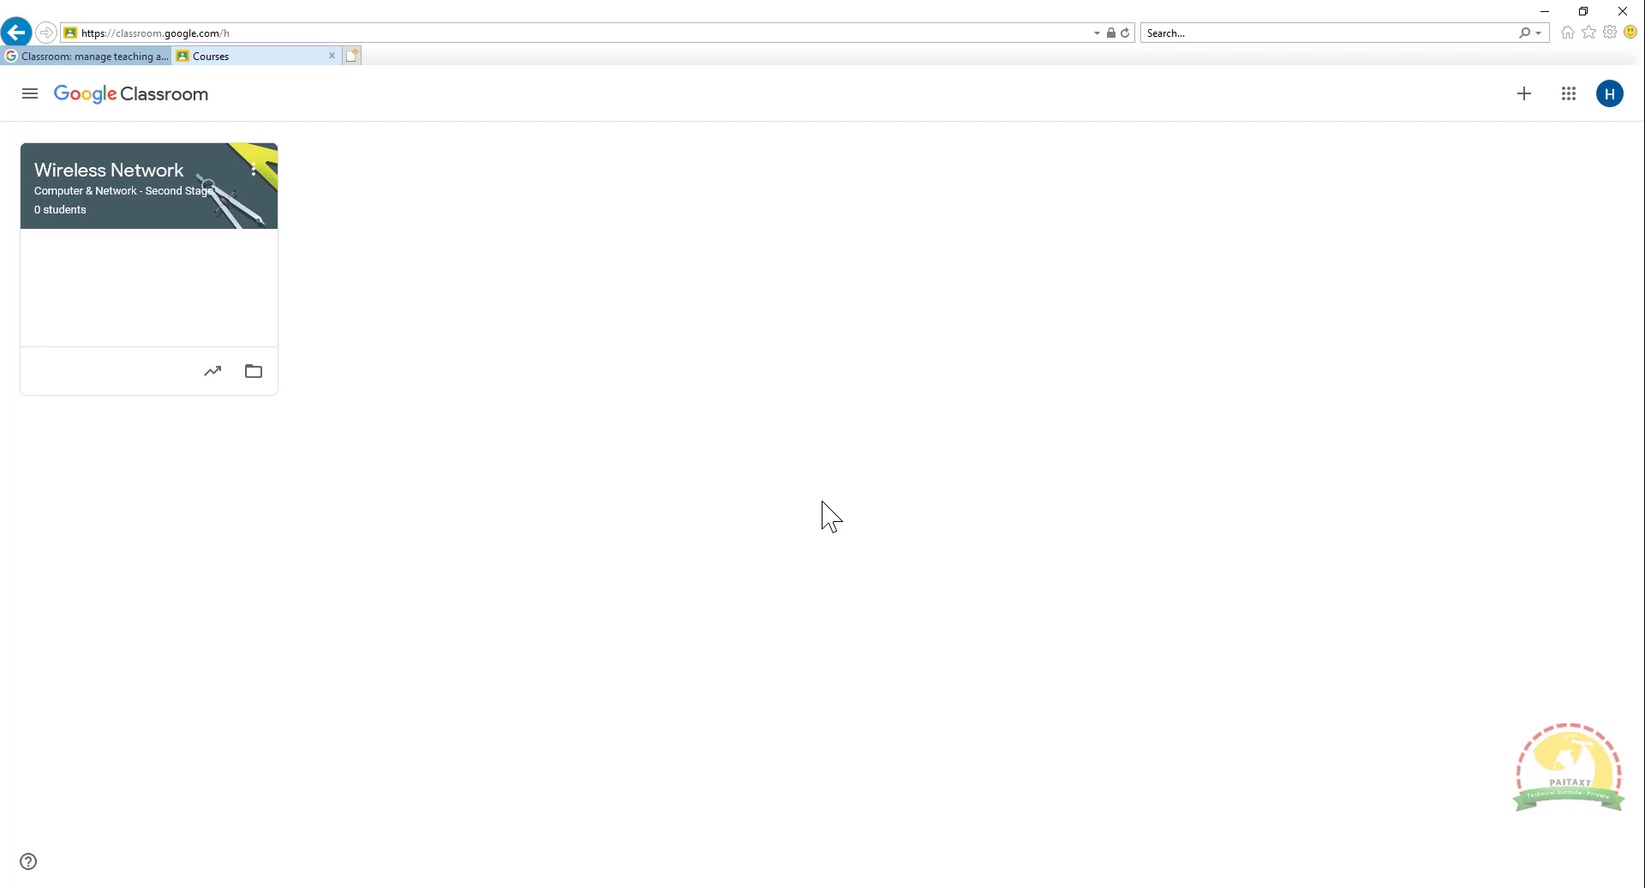
left_click(254, 171)
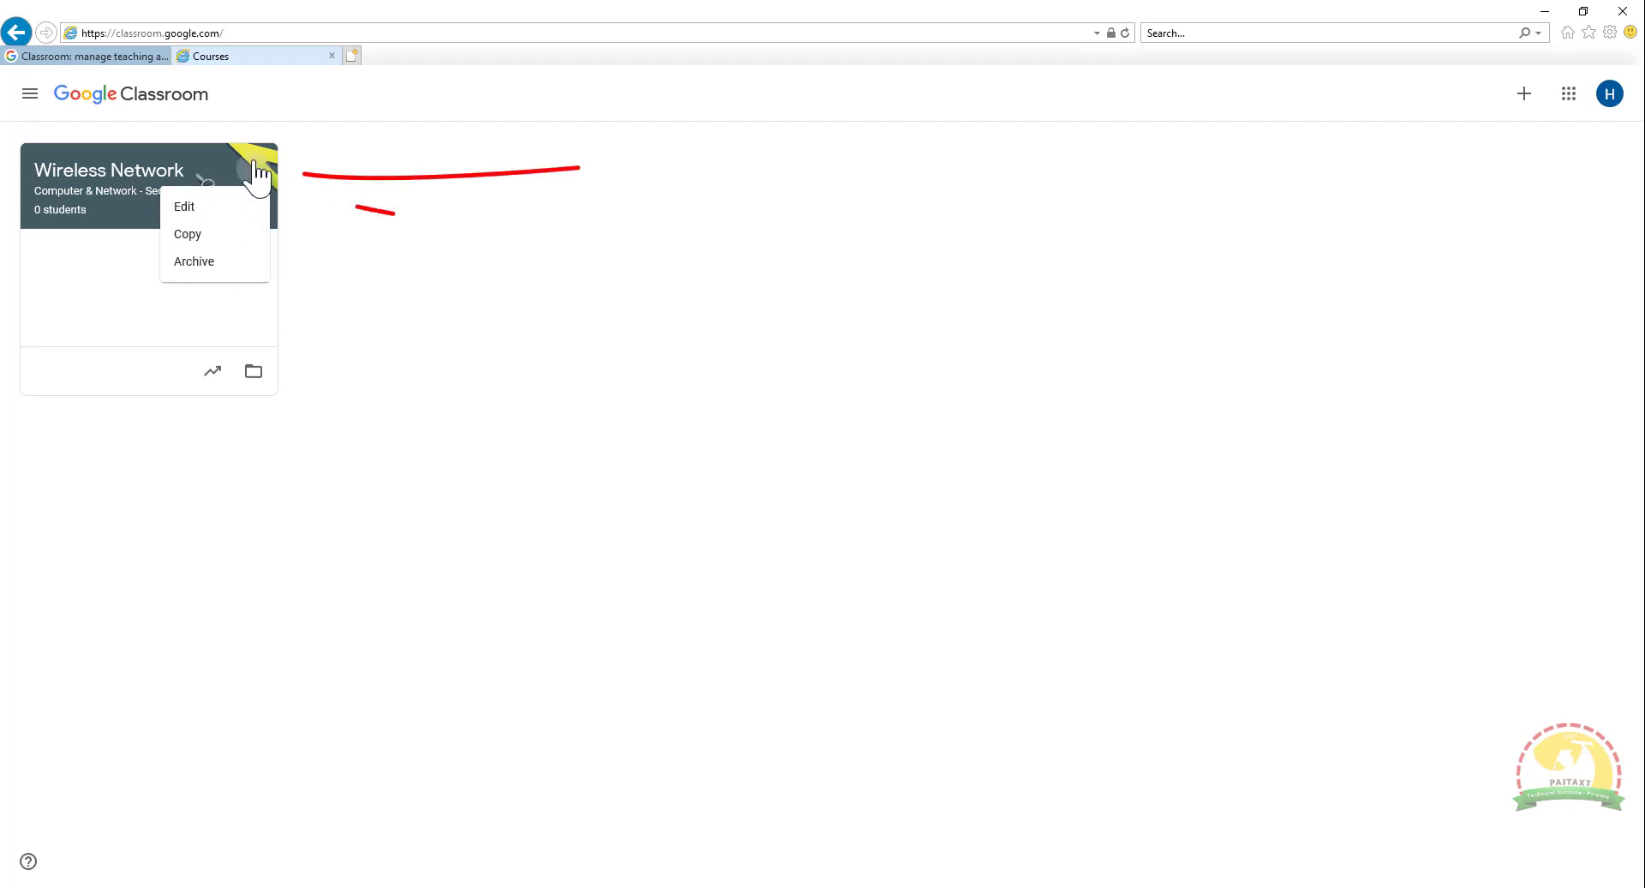
left_click(206, 214)
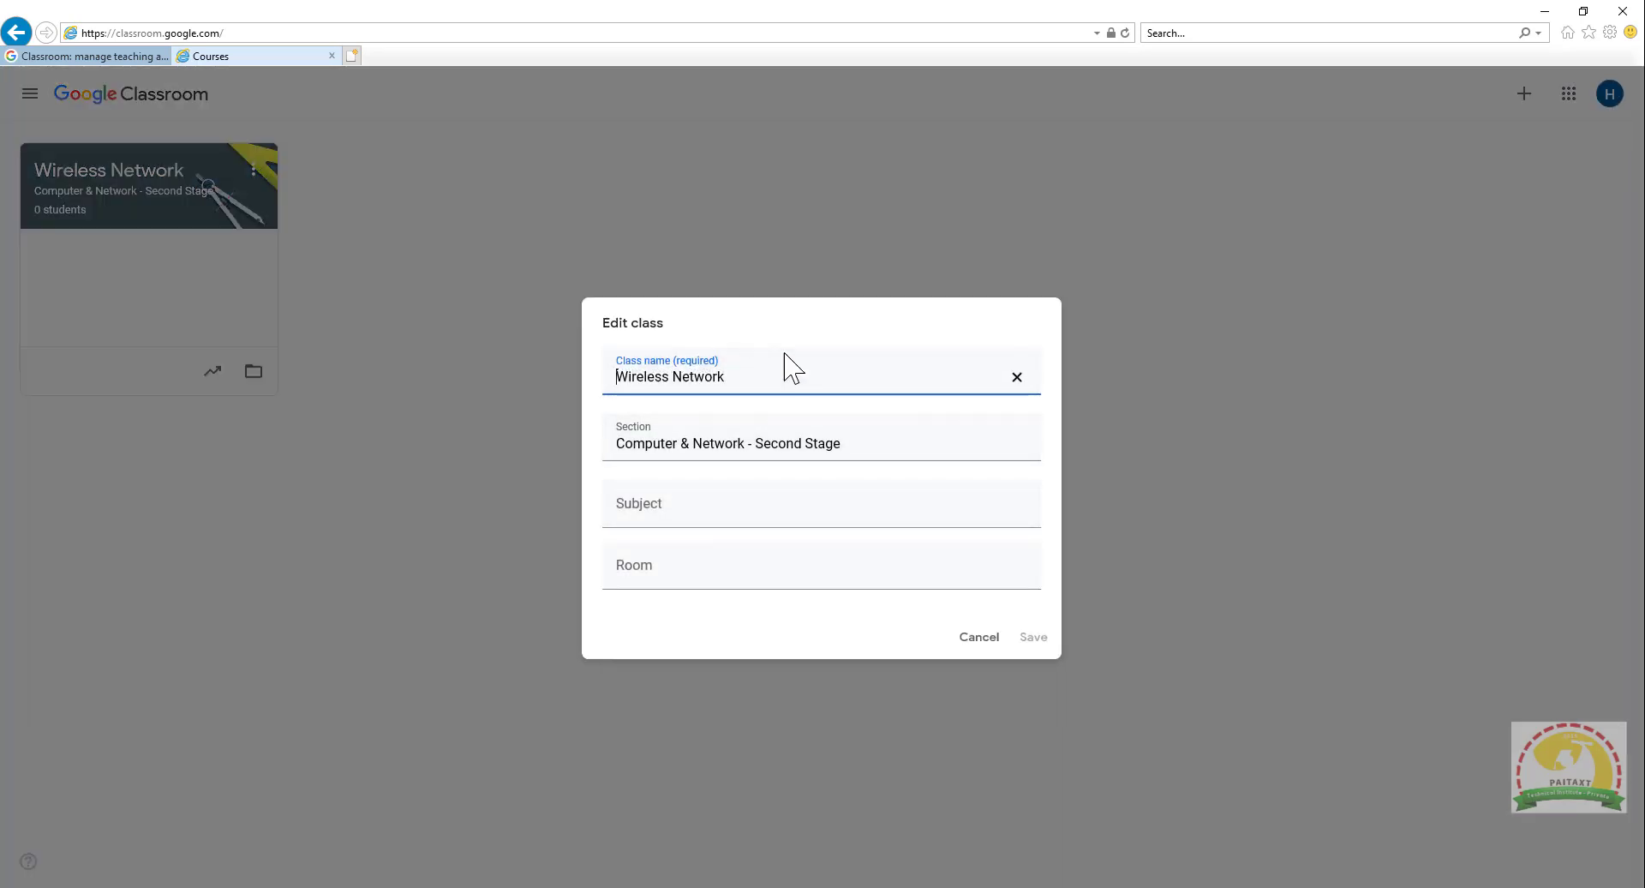
left_click(618, 377)
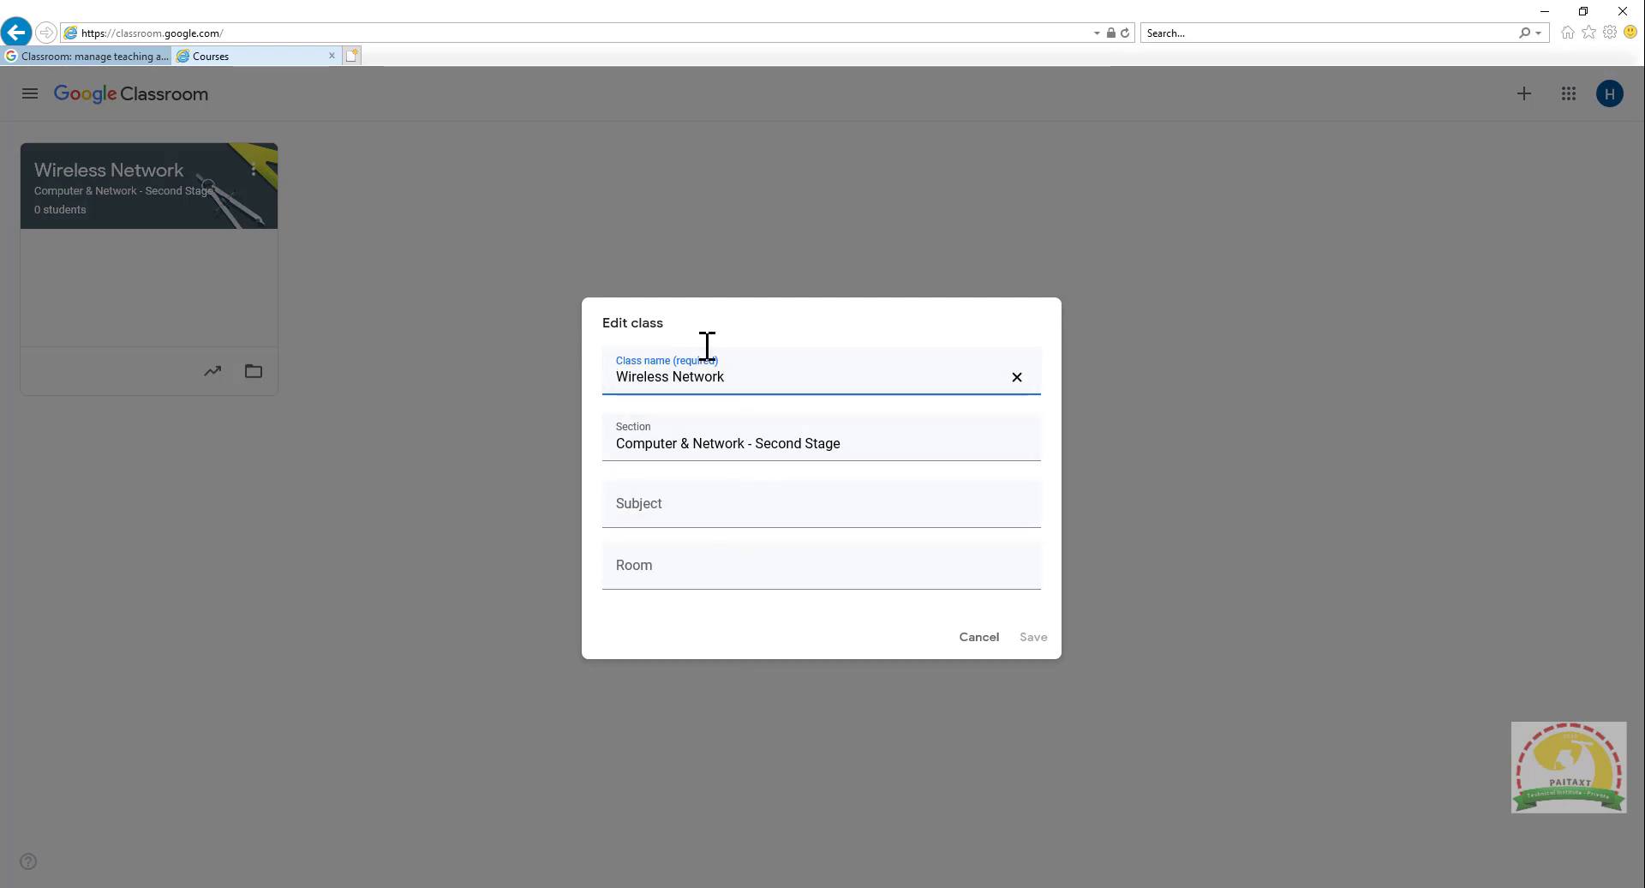
left_click(981, 650)
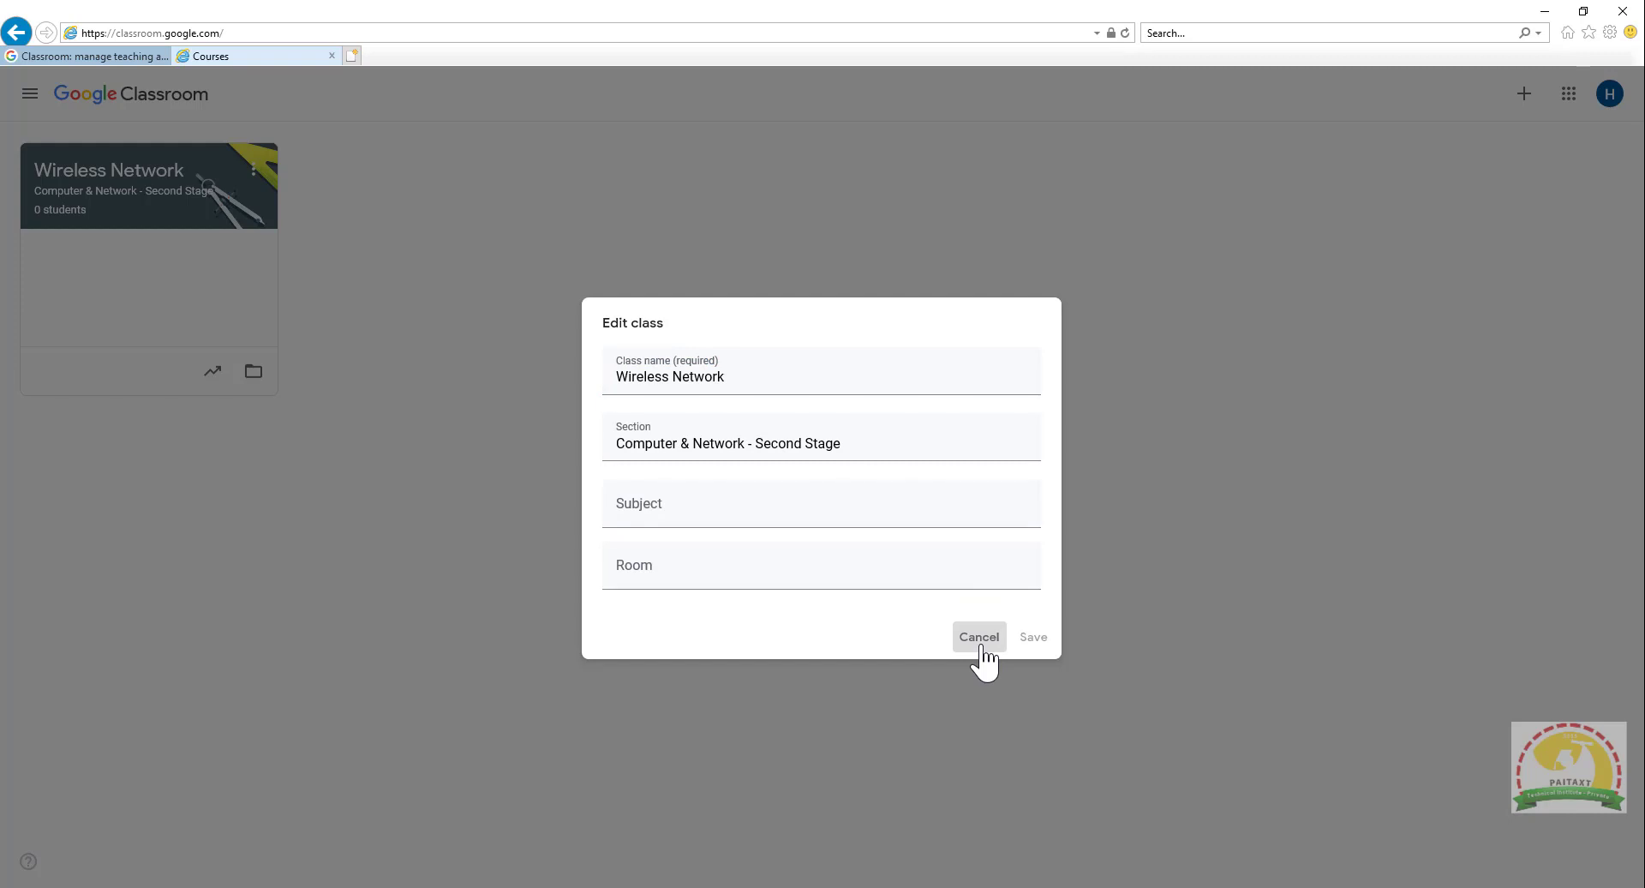
left_click(982, 651)
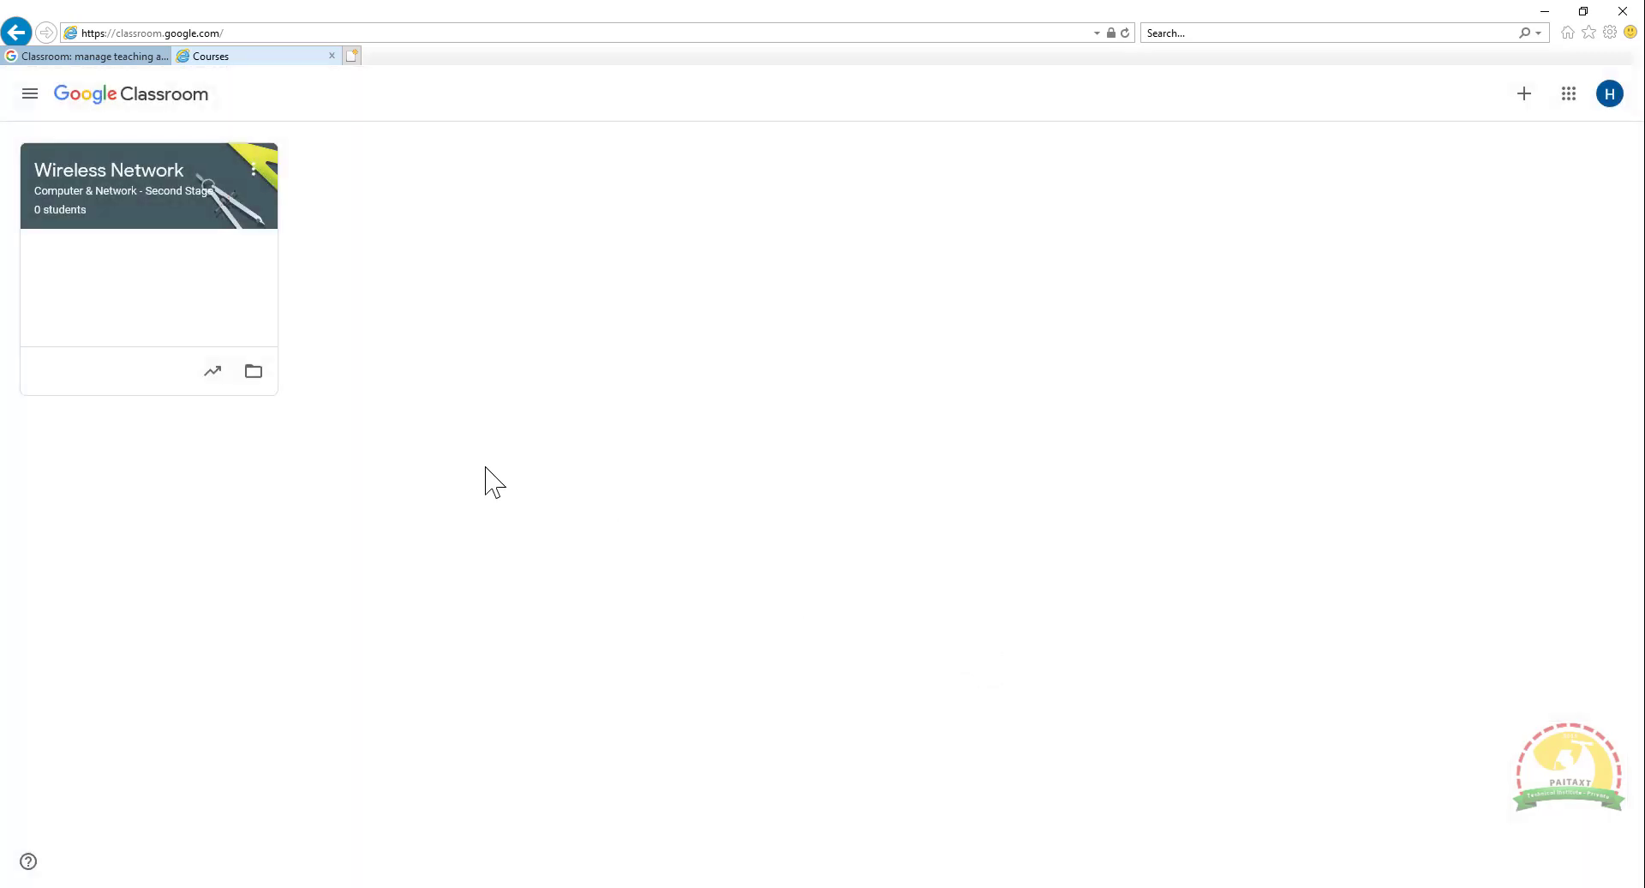
Step: Archive the Wireless Network class from the list of classes and confirm
left_click(257, 174)
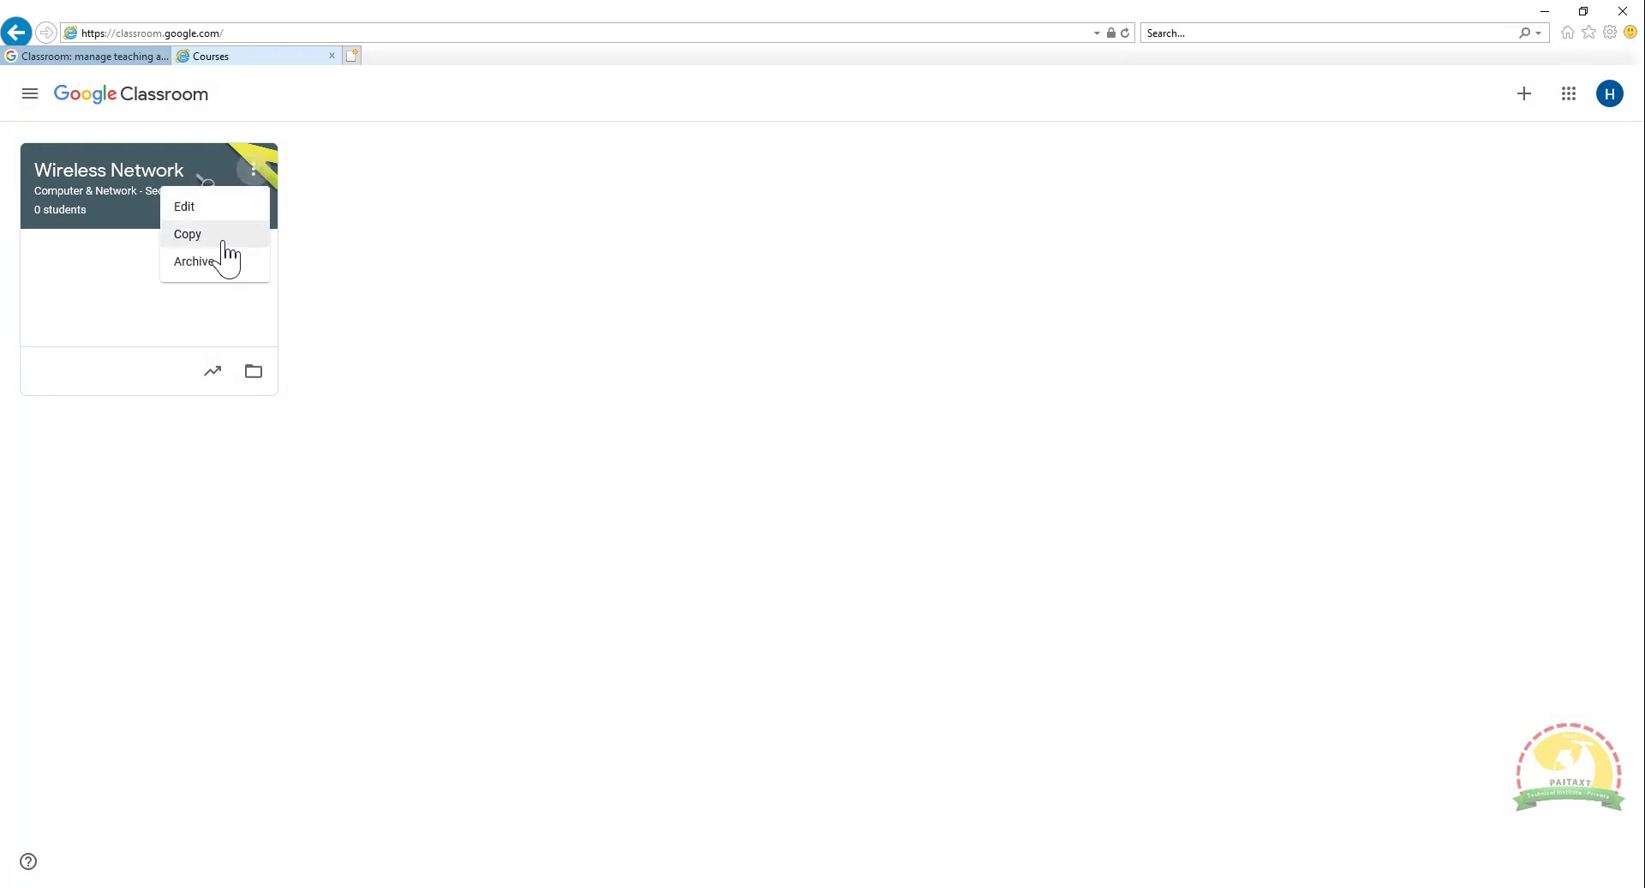
left_click(206, 273)
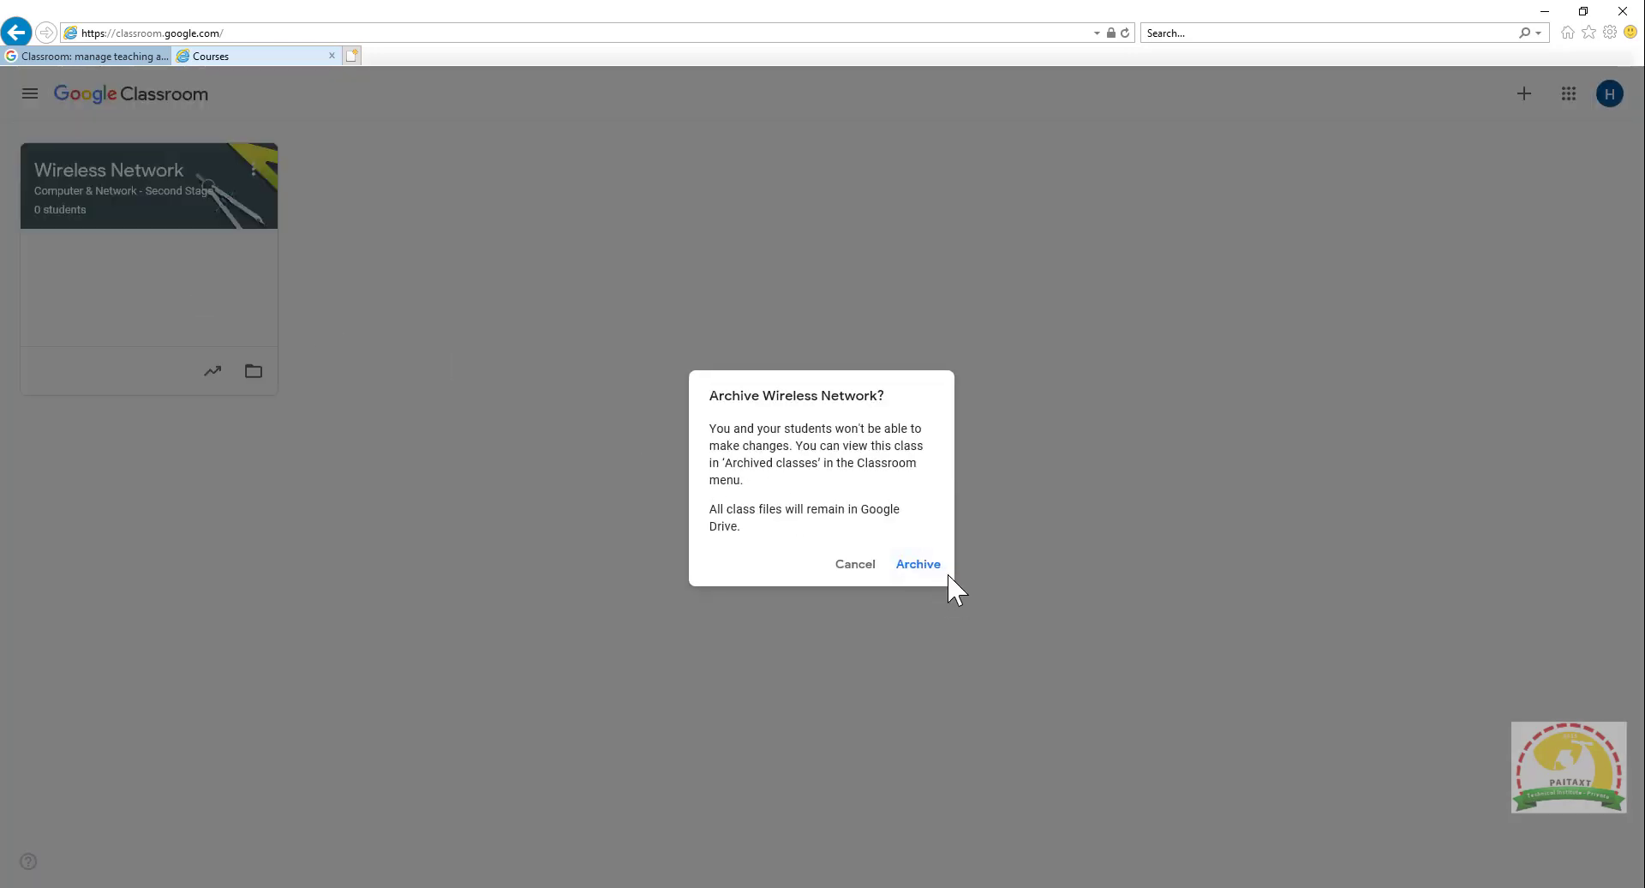
left_click(919, 565)
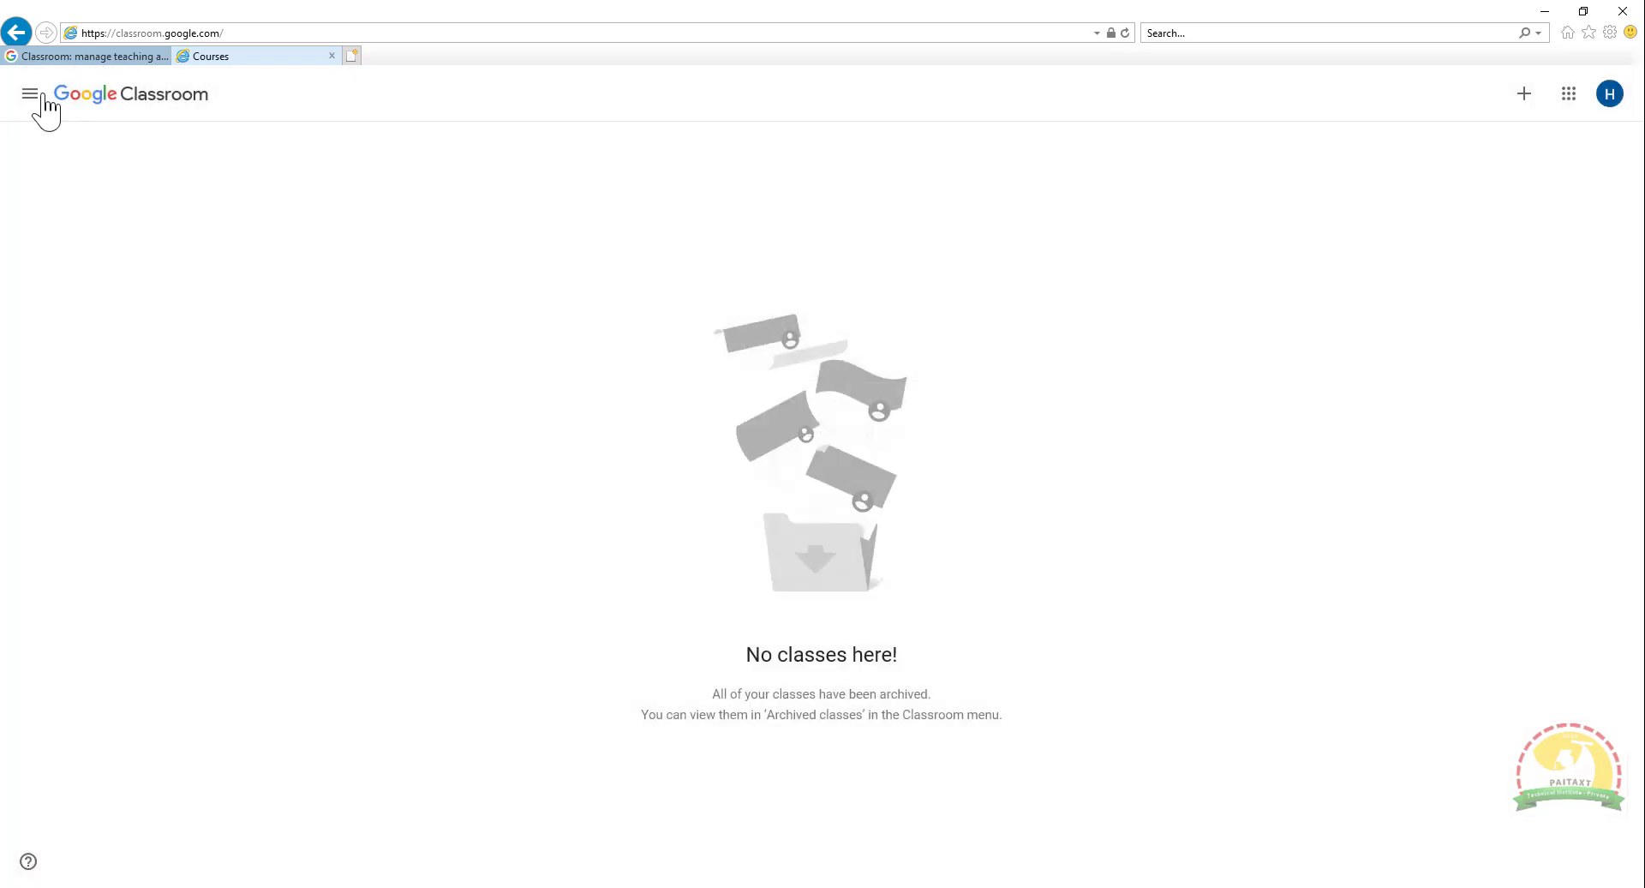
Step: Open the archived classes and permanently delete the Wireless Network class
left_click(38, 103)
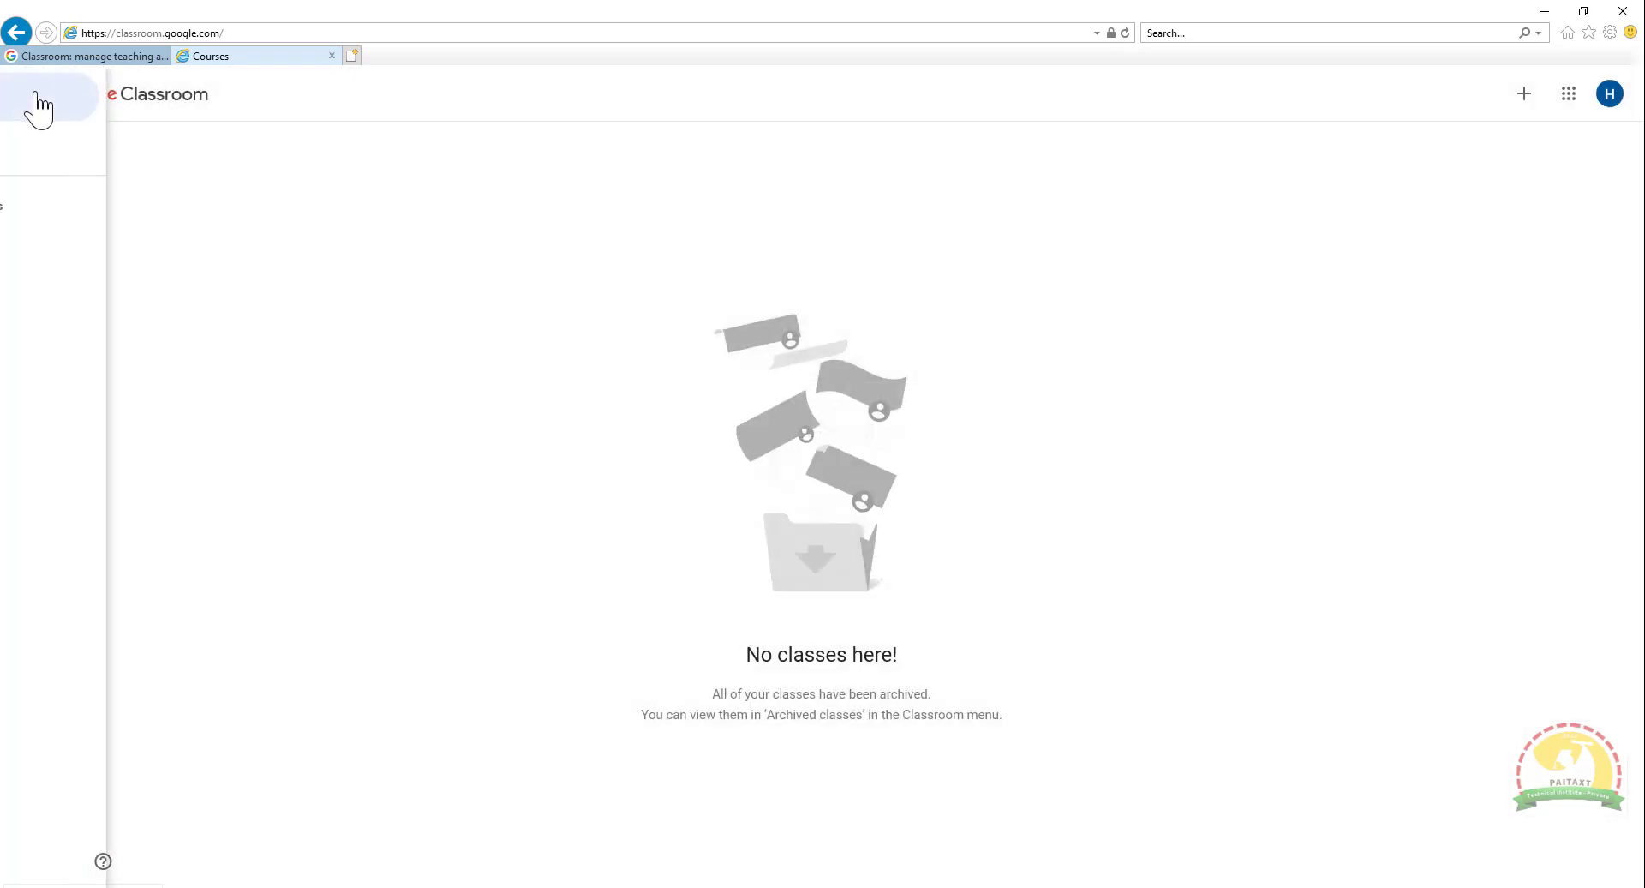
left_click(727, 187)
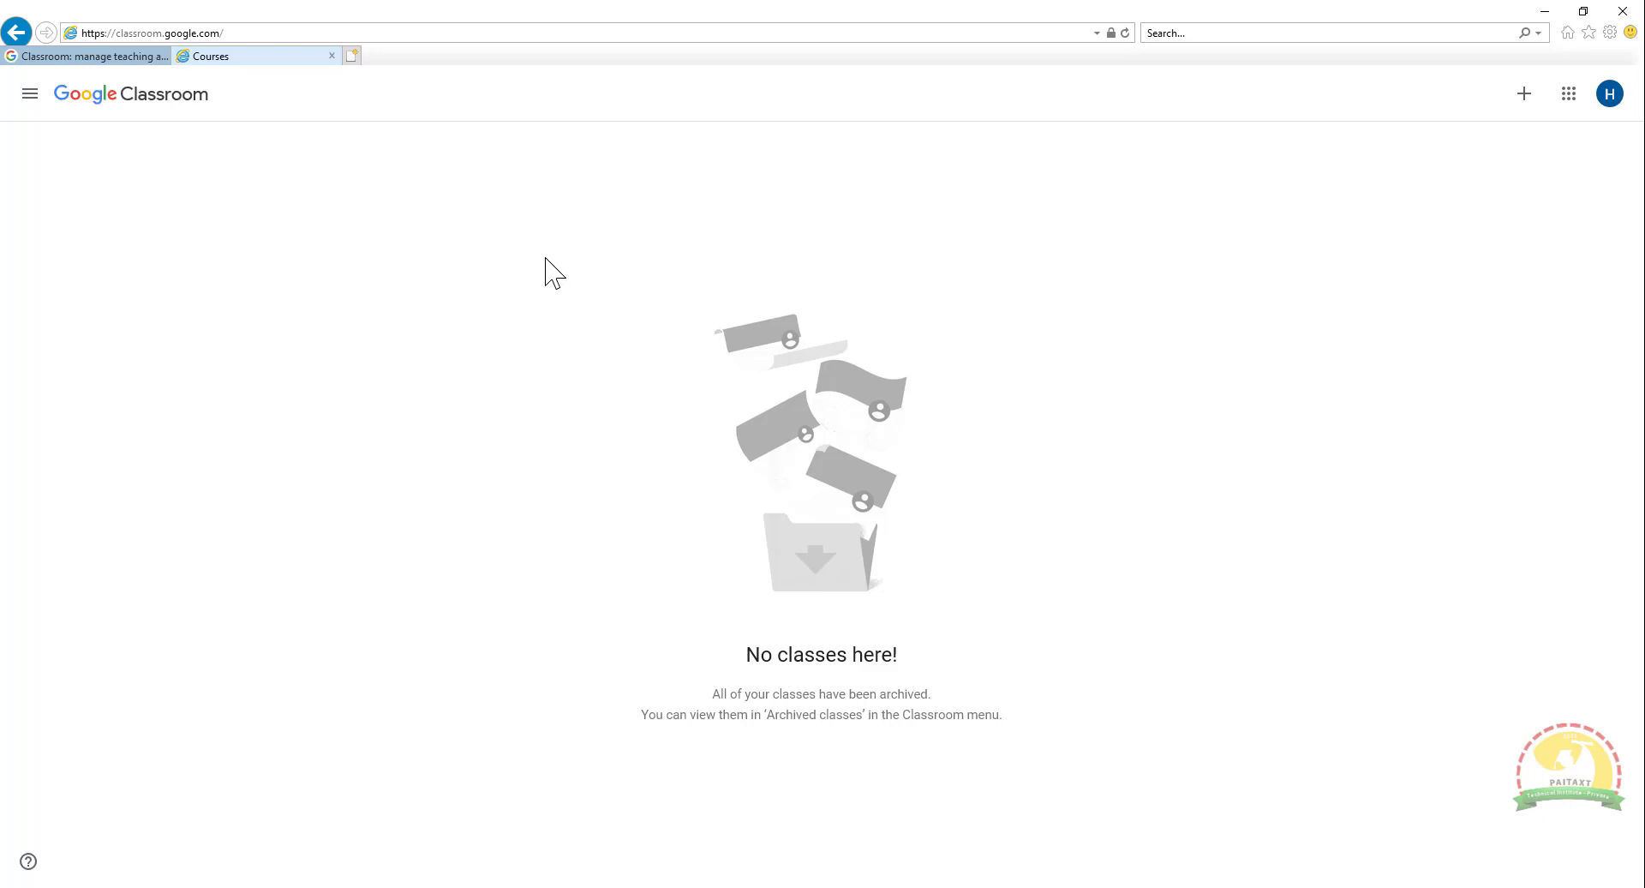
left_click(29, 94)
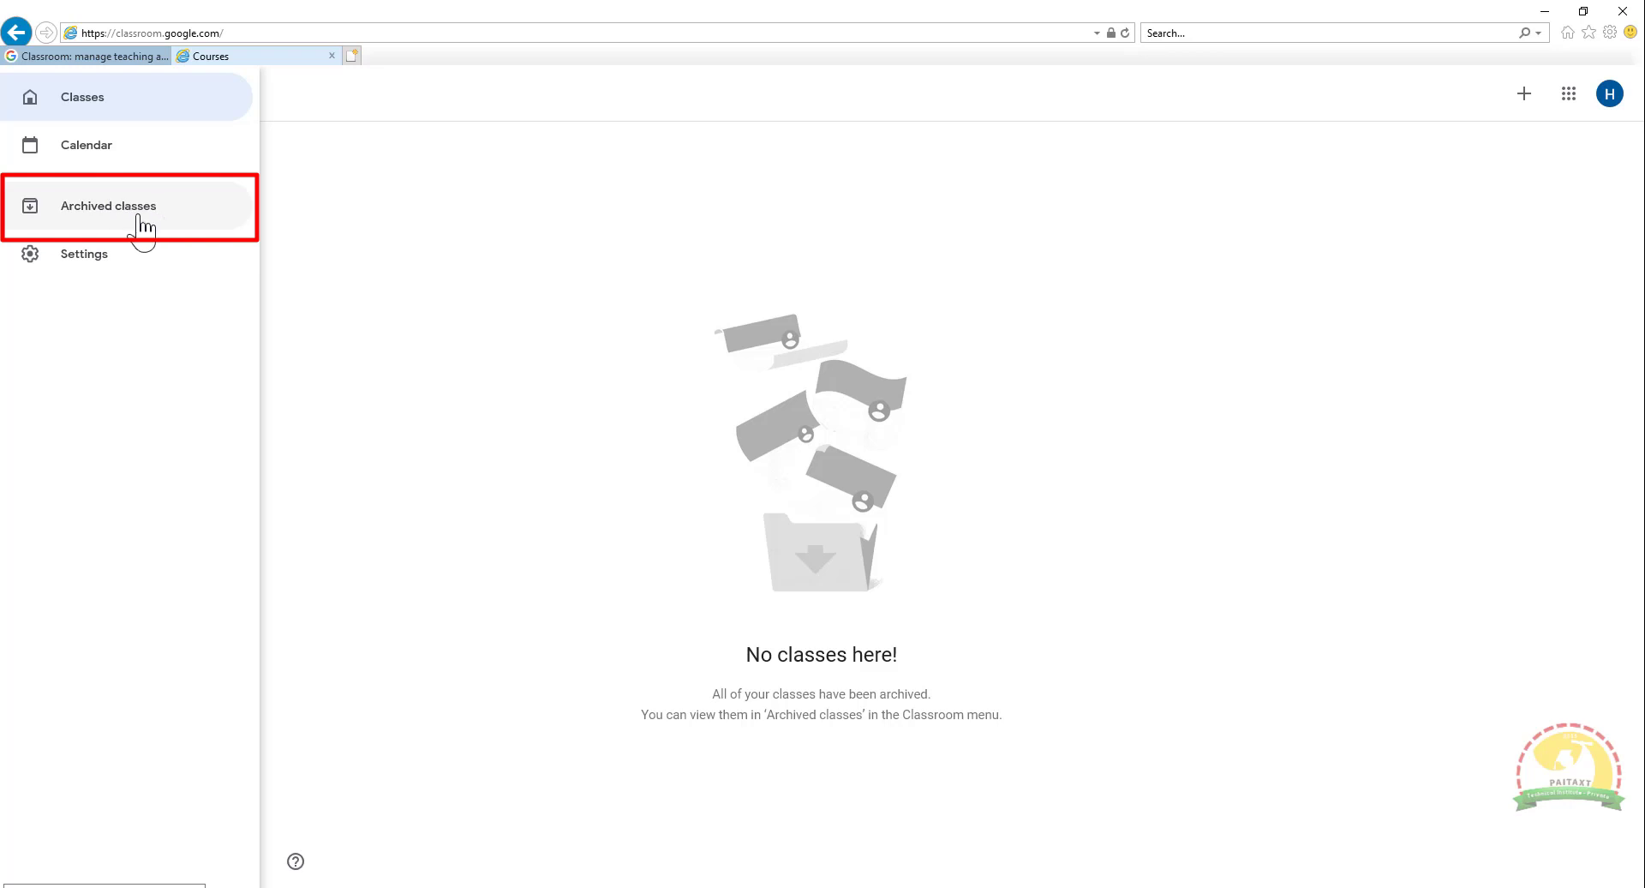
left_click(142, 225)
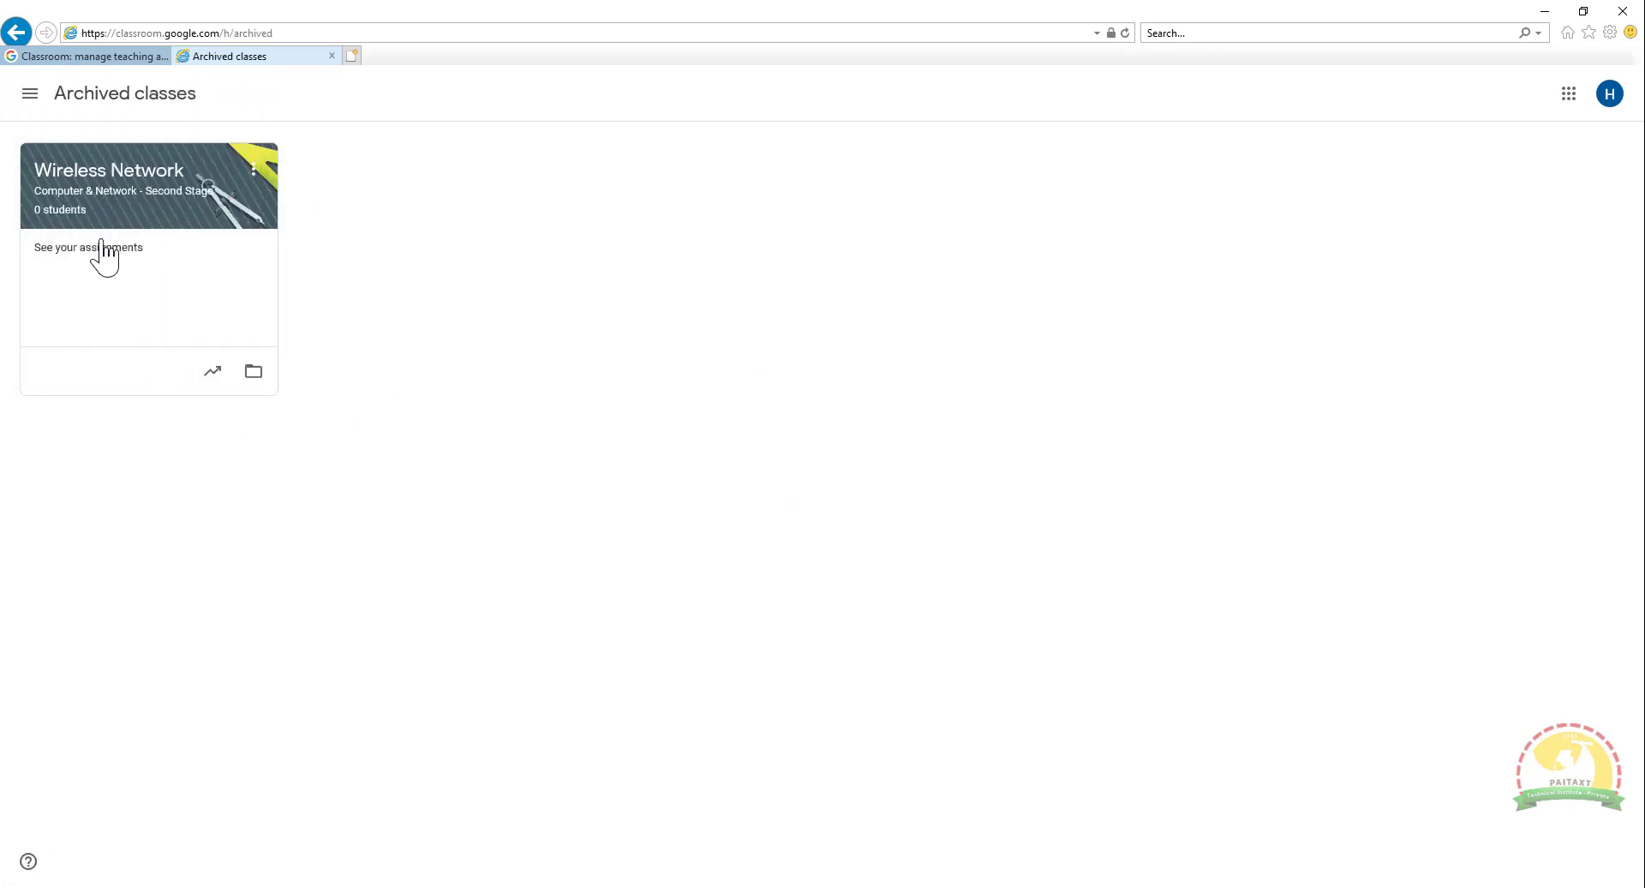
left_click(254, 169)
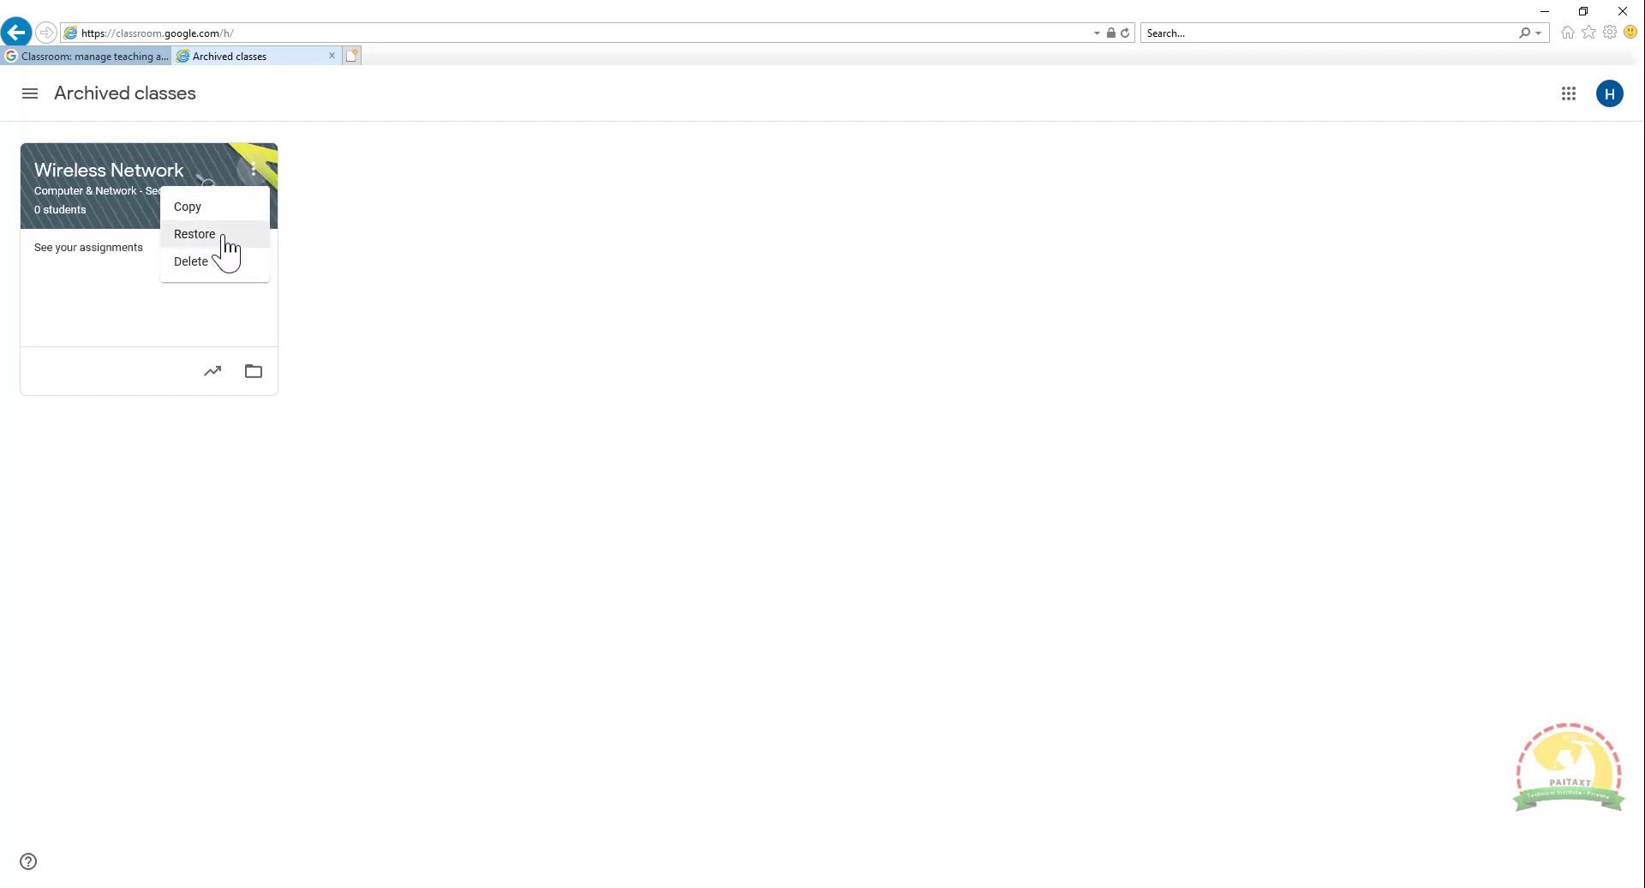
left_click(193, 262)
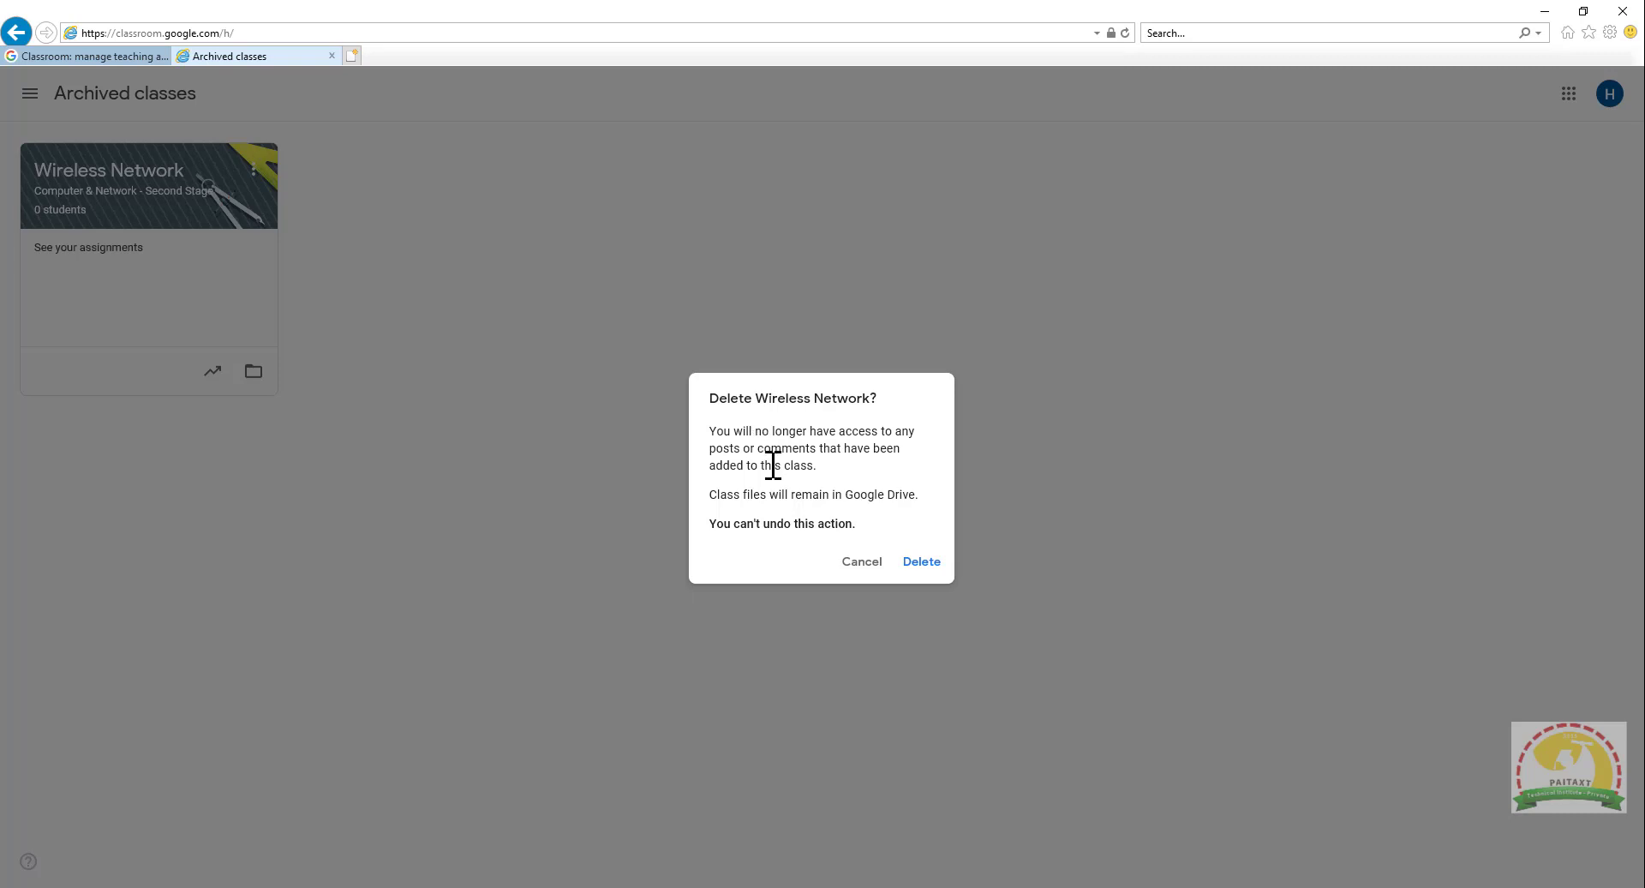
left_click_drag(711, 495, 919, 498)
left_click(923, 520)
left_click(924, 562)
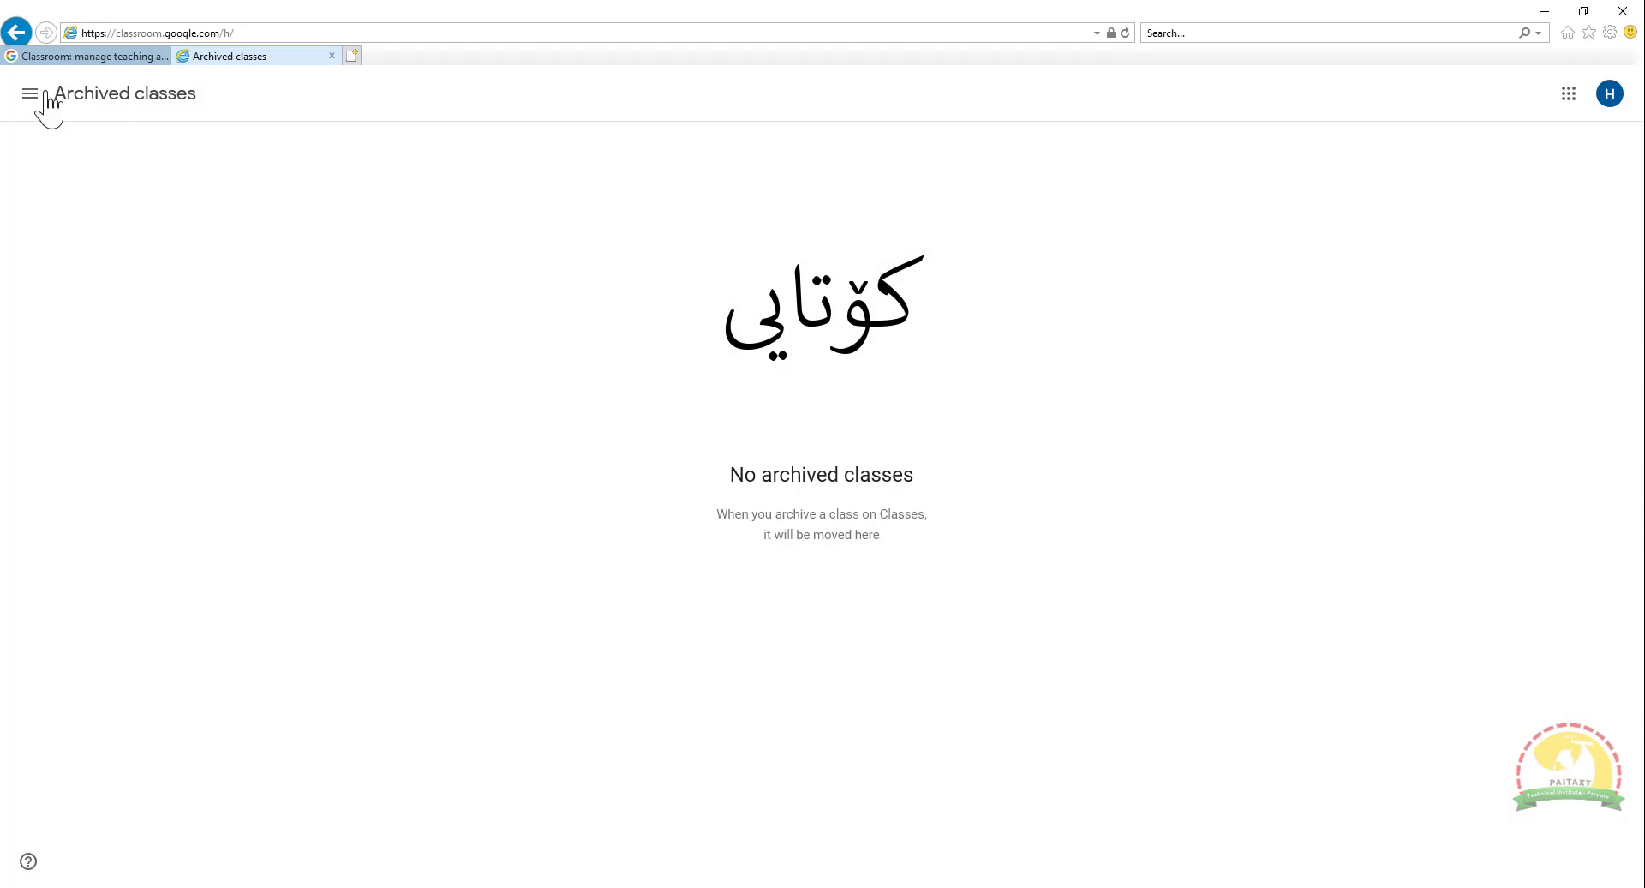
left_click(34, 96)
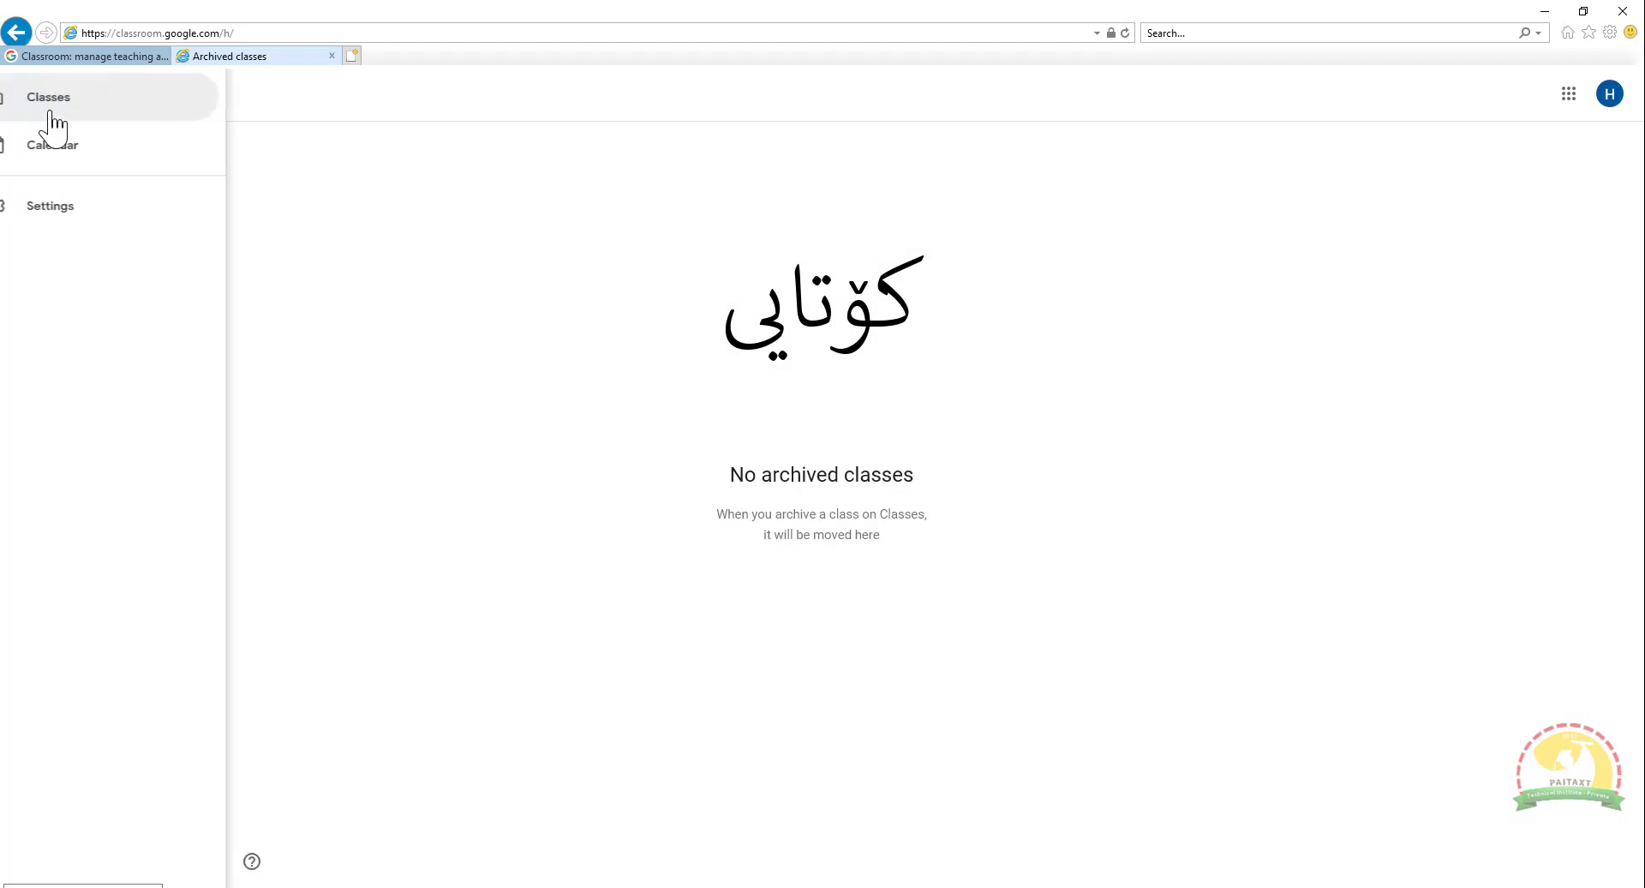